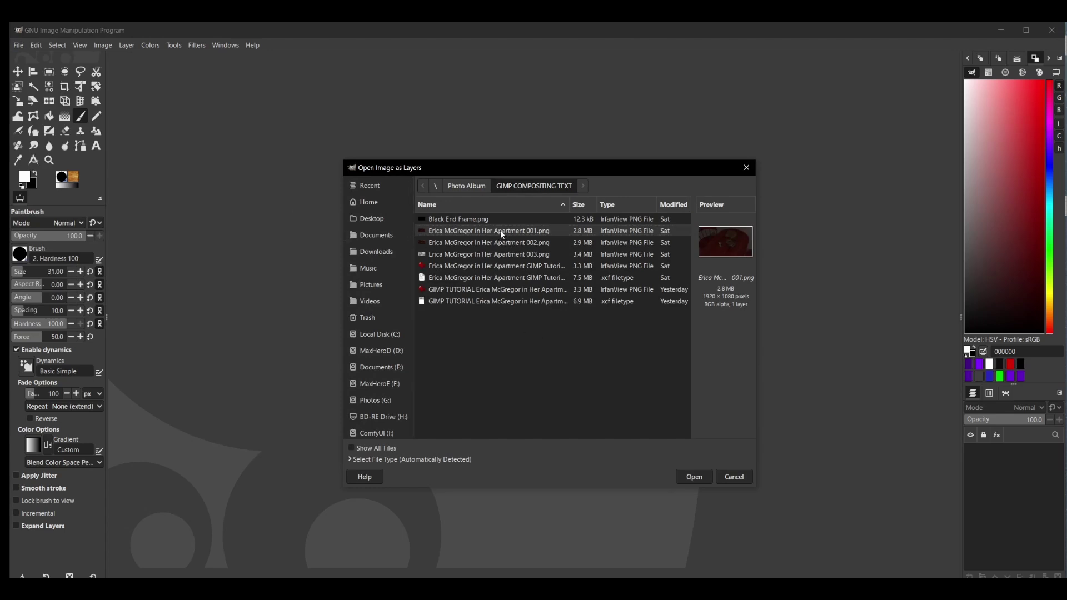
Open the three apartment PNG images numbered 001, 002 and 003 together as layers of one image.
{"action": "key", "text": "Down"}
{"action": "key", "text": "Down"}
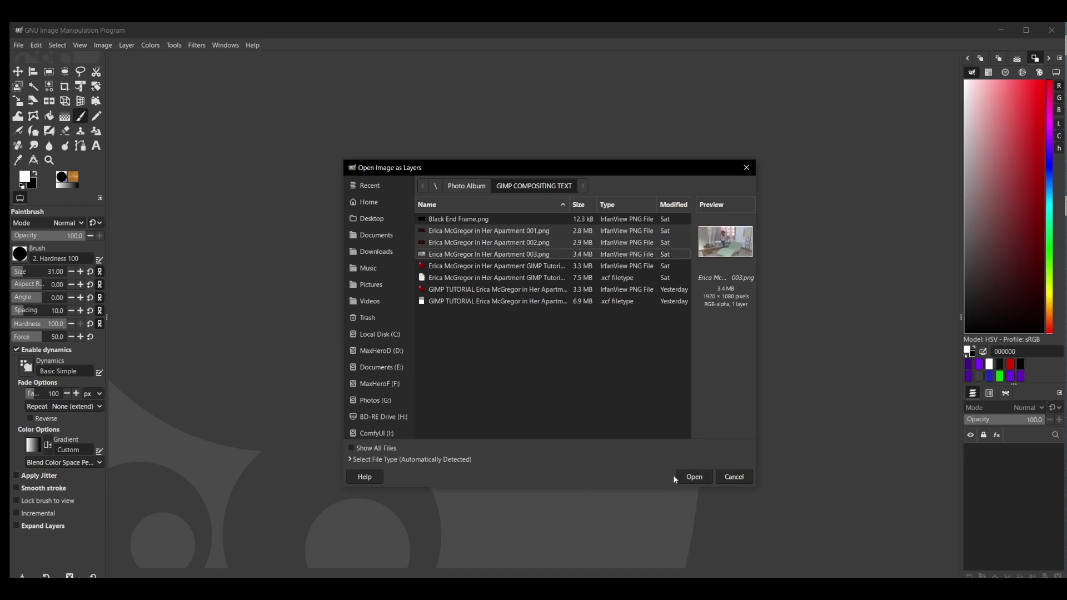
{"action": "left_click", "coordinate": [689, 476]}
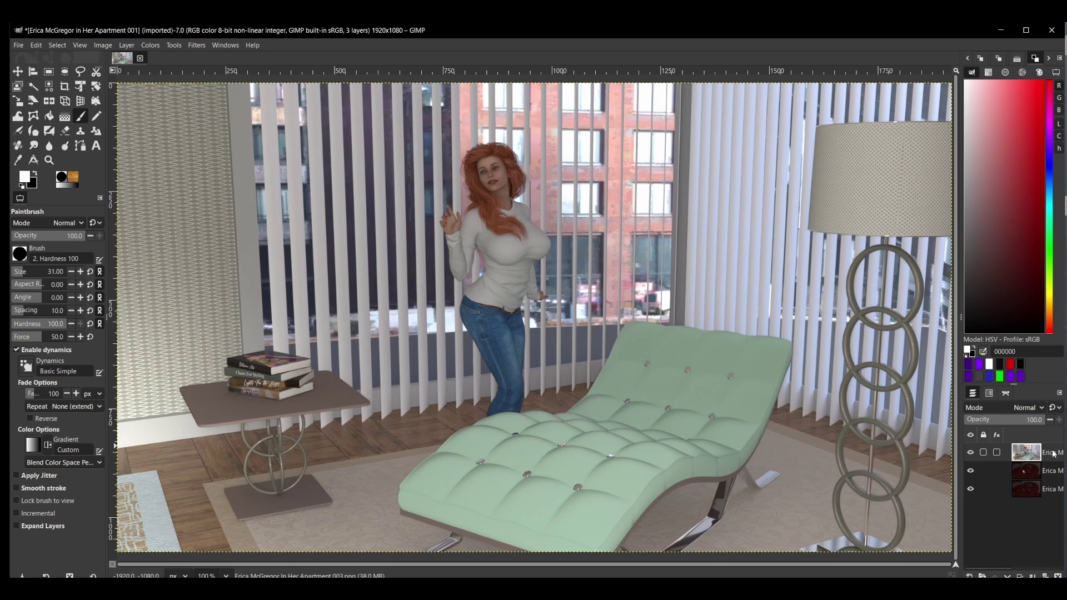
Move the bright living-room layer (image 003) to the bottom of the stack, and toggle the top layer's visibility to compare the phone screens.
{"action": "left_click_drag", "start_coordinate": [1054, 454], "coordinate": [1046, 497]}
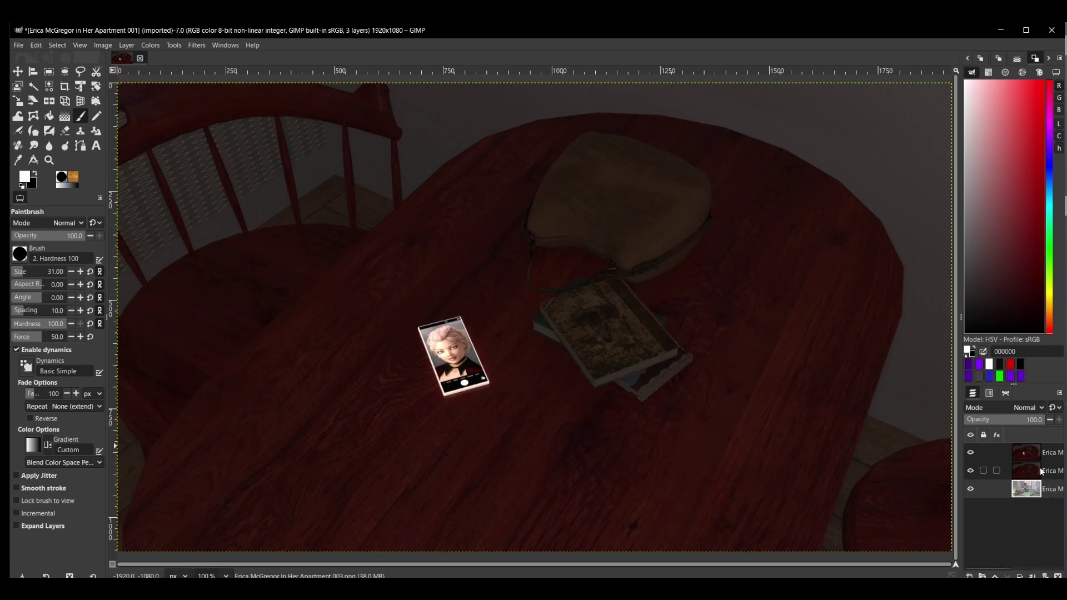
{"action": "left_click", "coordinate": [970, 453]}
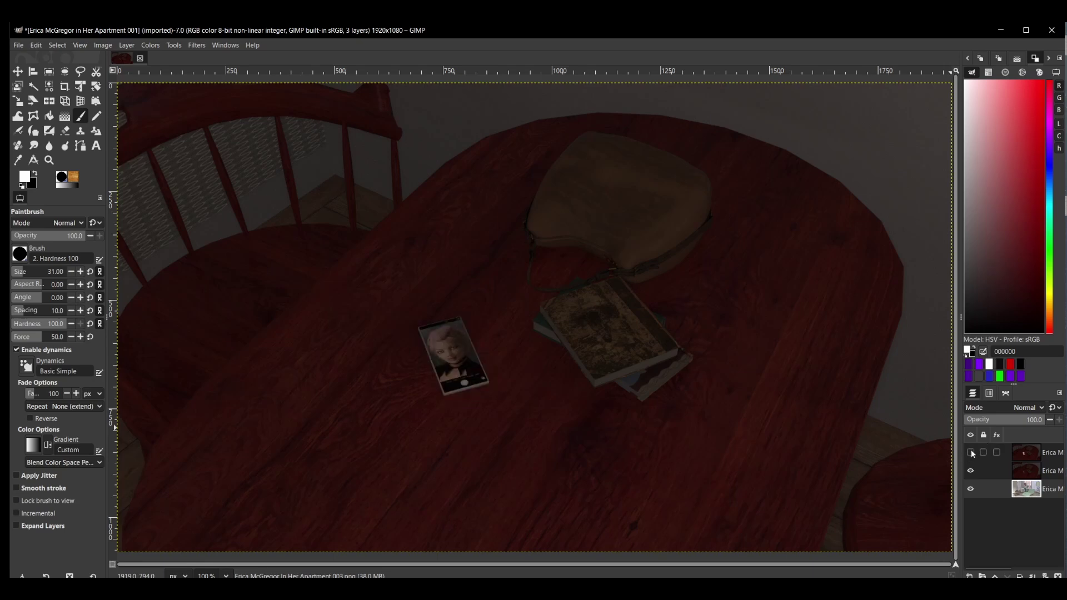
{"action": "left_click", "coordinate": [970, 453]}
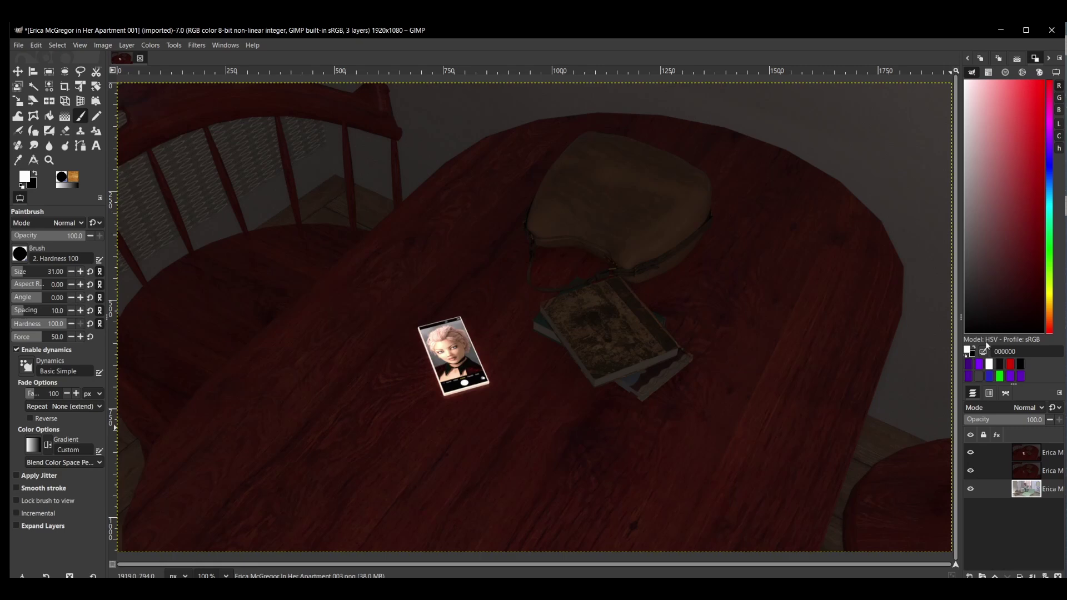
On the top layer, outline the lit phone screen corner to corner with Free Select, staying inside the white bezel, and close the selection.
{"action": "left_click", "coordinate": [1055, 455]}
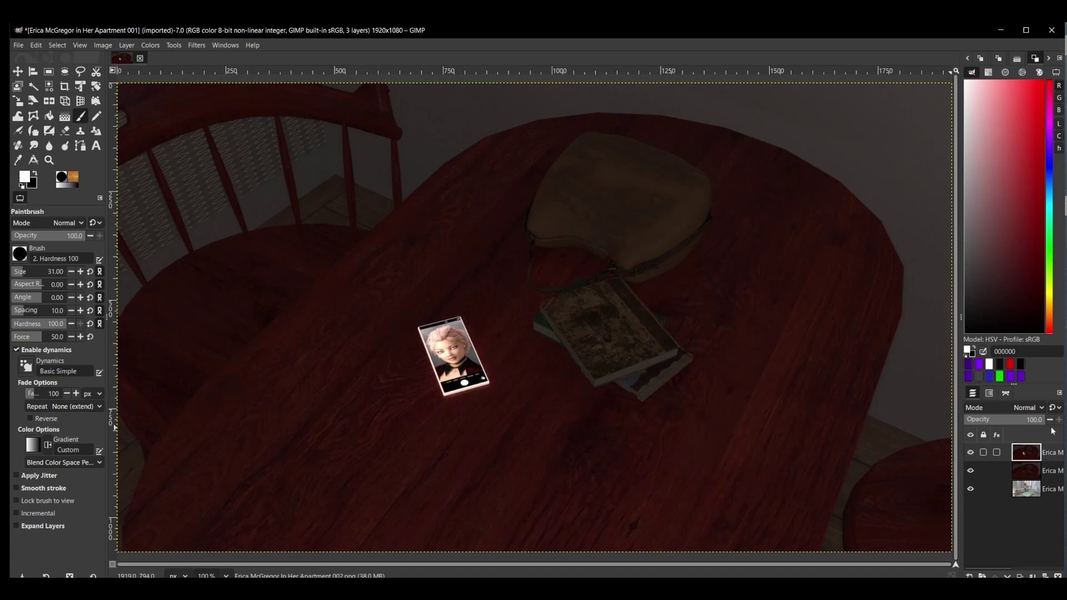
{"action": "left_click", "coordinate": [81, 71]}
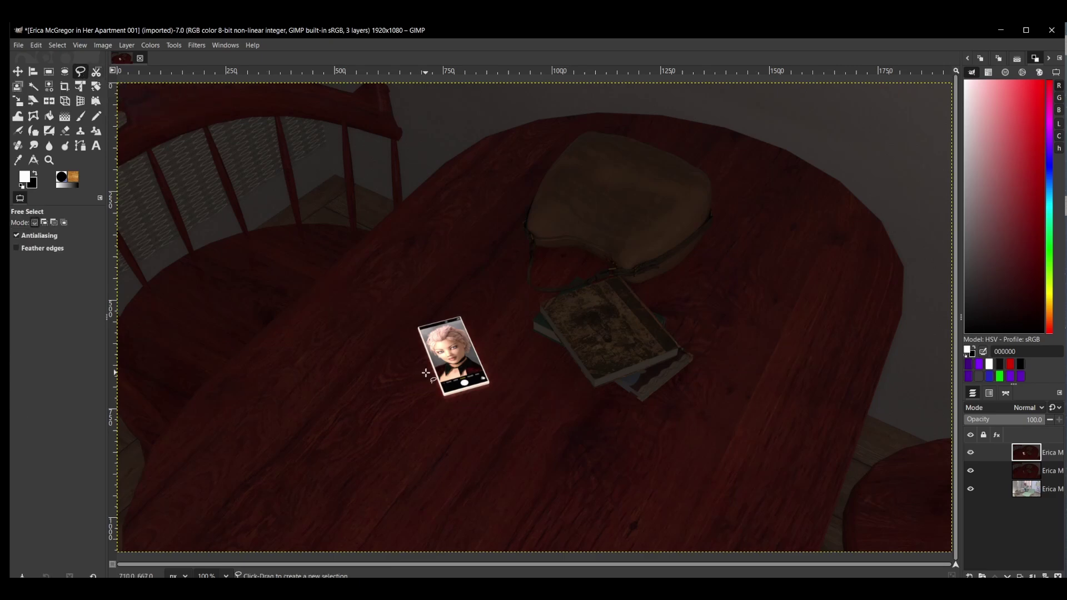
{"action": "scroll", "coordinate": [425, 372], "scroll_direction": "up", "scroll_amount": 3}
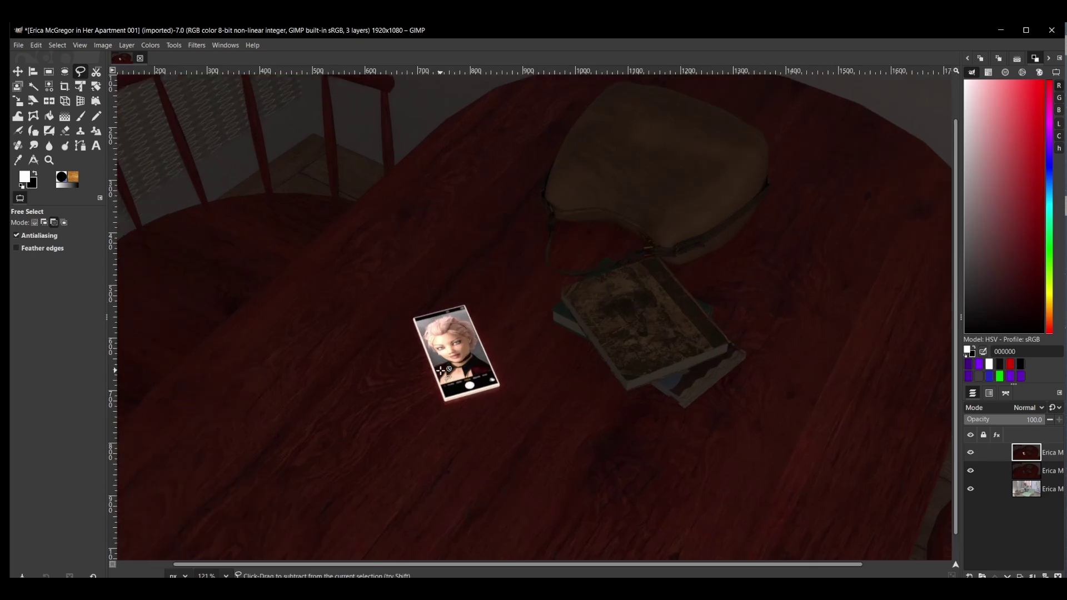
{"action": "scroll", "coordinate": [462, 360], "scroll_direction": "up", "scroll_amount": 5}
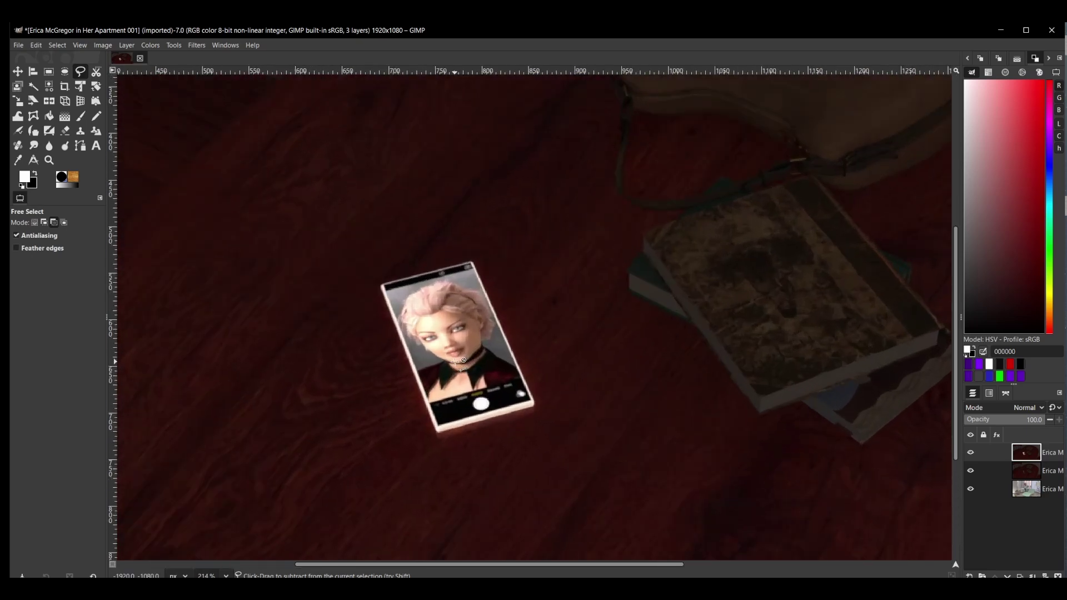
{"action": "scroll", "coordinate": [461, 369], "scroll_direction": "up", "scroll_amount": 2}
{"action": "scroll", "coordinate": [512, 540], "scroll_direction": "up", "scroll_amount": 1}
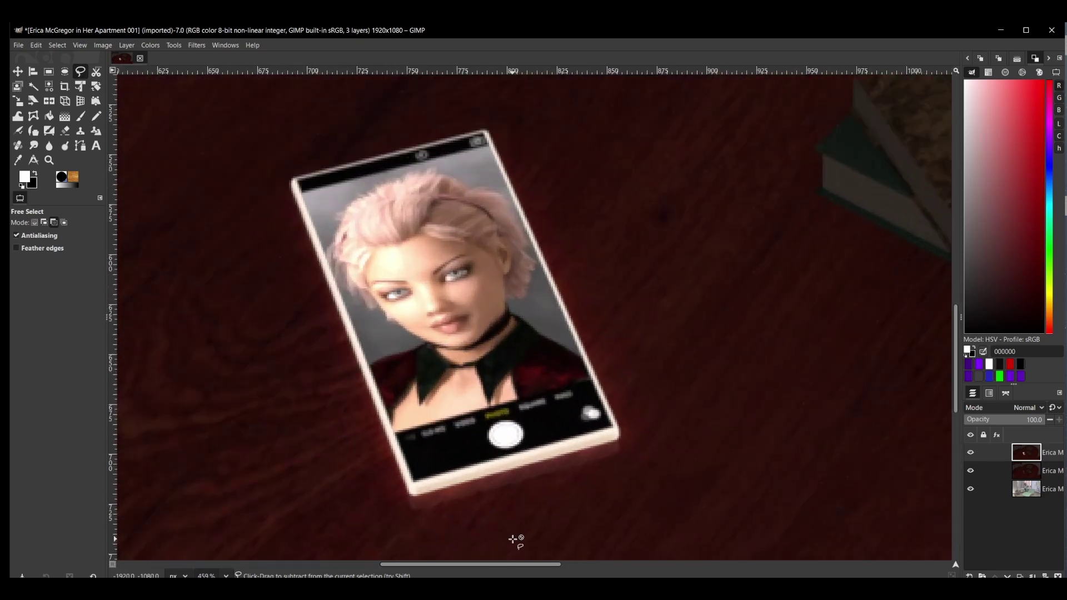
{"action": "scroll", "coordinate": [510, 530], "scroll_direction": "up", "scroll_amount": 1}
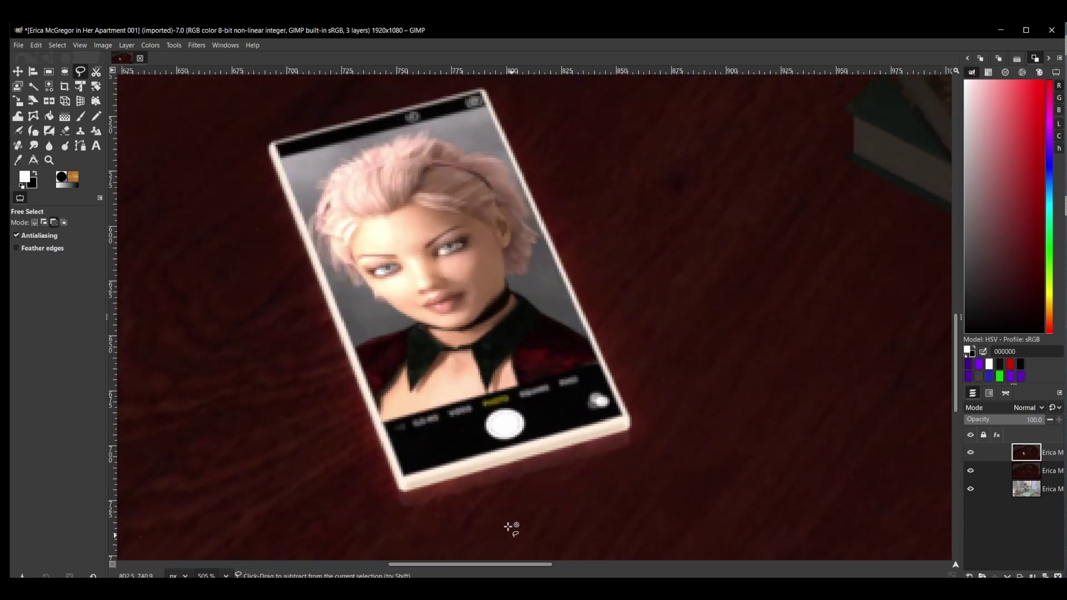
{"action": "left_click", "coordinate": [279, 147]}
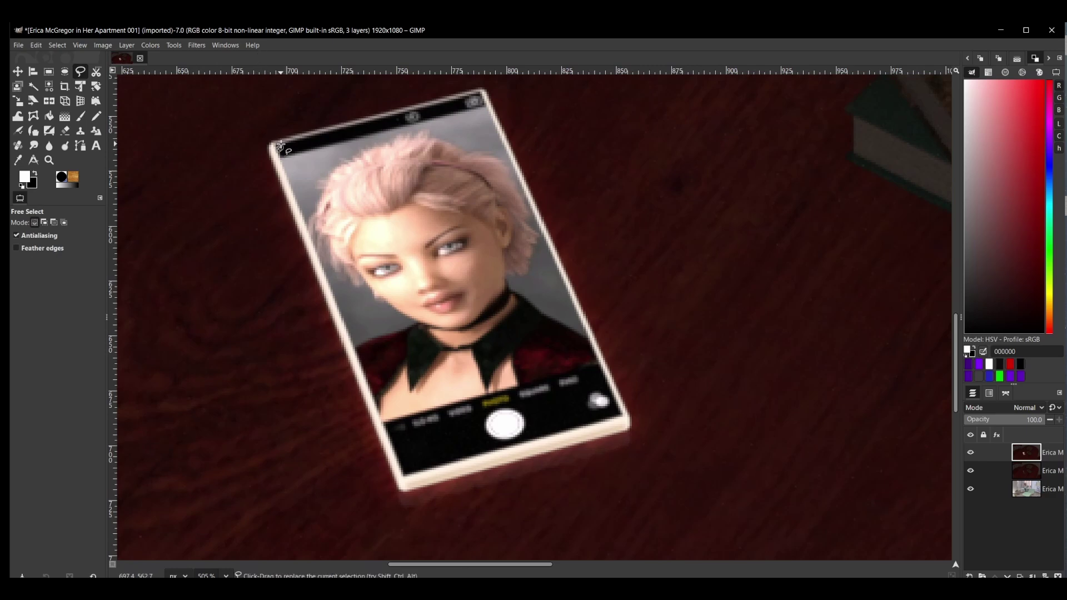
{"action": "left_click", "coordinate": [405, 472]}
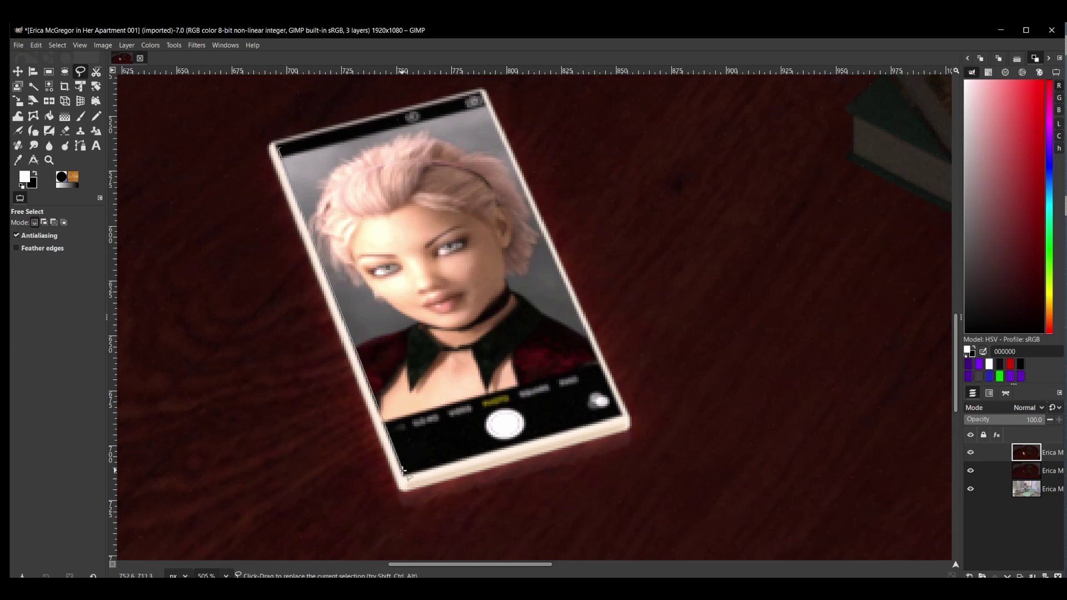
{"action": "left_click", "coordinate": [616, 414]}
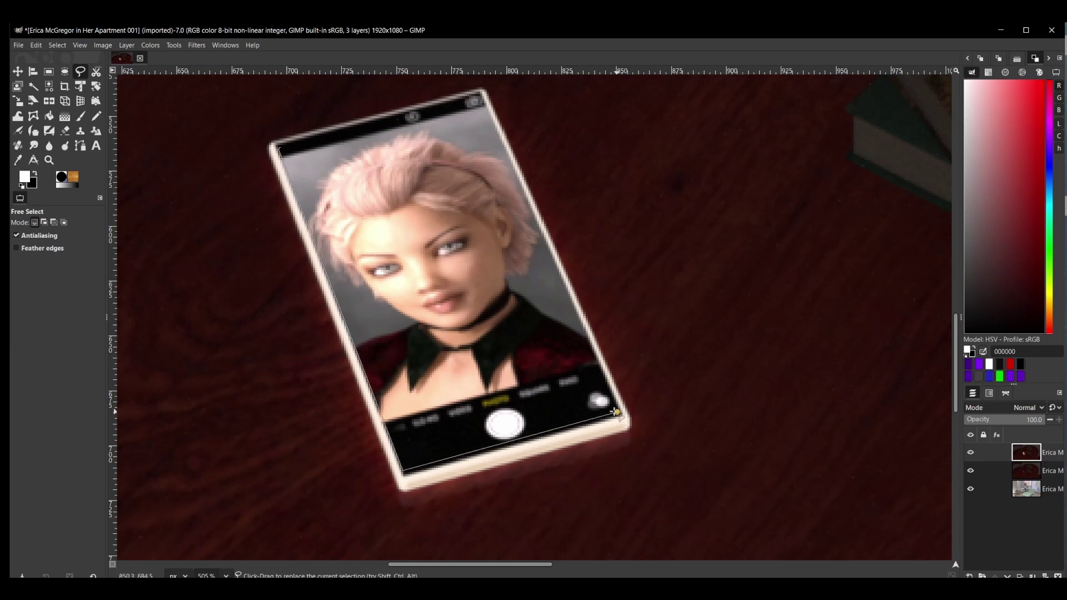
{"action": "left_click", "coordinate": [479, 91]}
{"action": "left_click", "coordinate": [281, 147]}
{"action": "key", "text": "Return"}
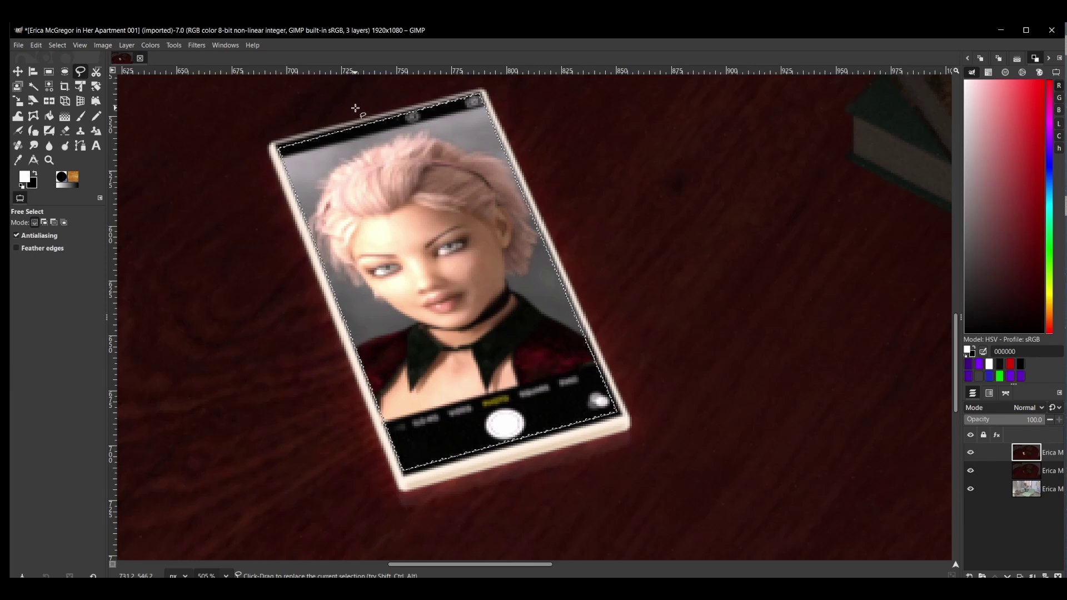
Fine-tune the selection's upper-left corner point so it sits just inside the phone's bezel.
{"action": "scroll", "coordinate": [289, 147], "scroll_direction": "up", "scroll_amount": 4, "text": "ctrl"}
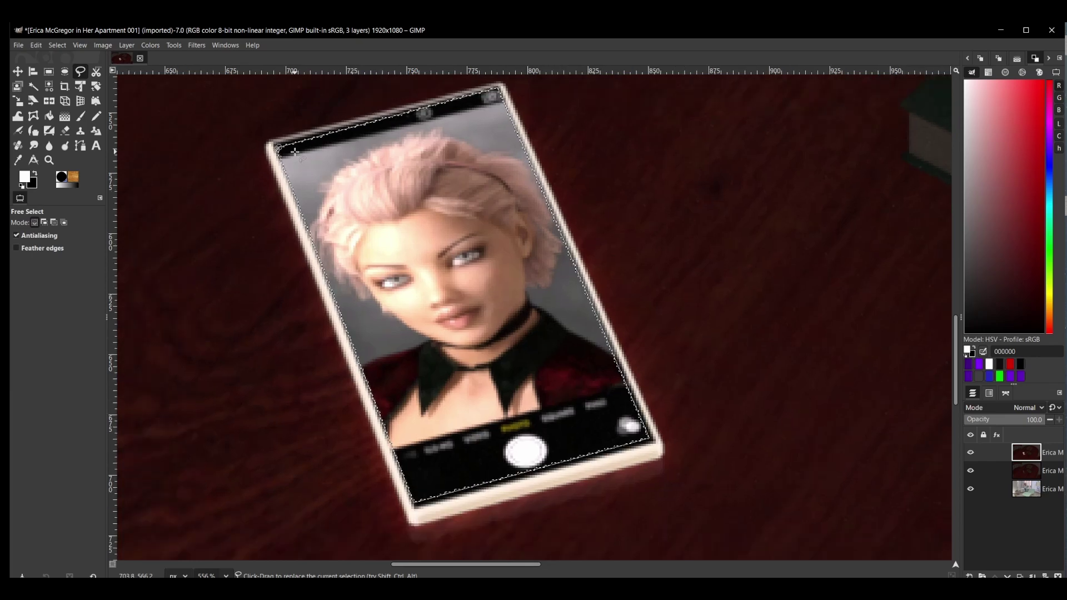
{"action": "scroll", "coordinate": [288, 147], "scroll_direction": "up", "scroll_amount": 9, "text": "ctrl"}
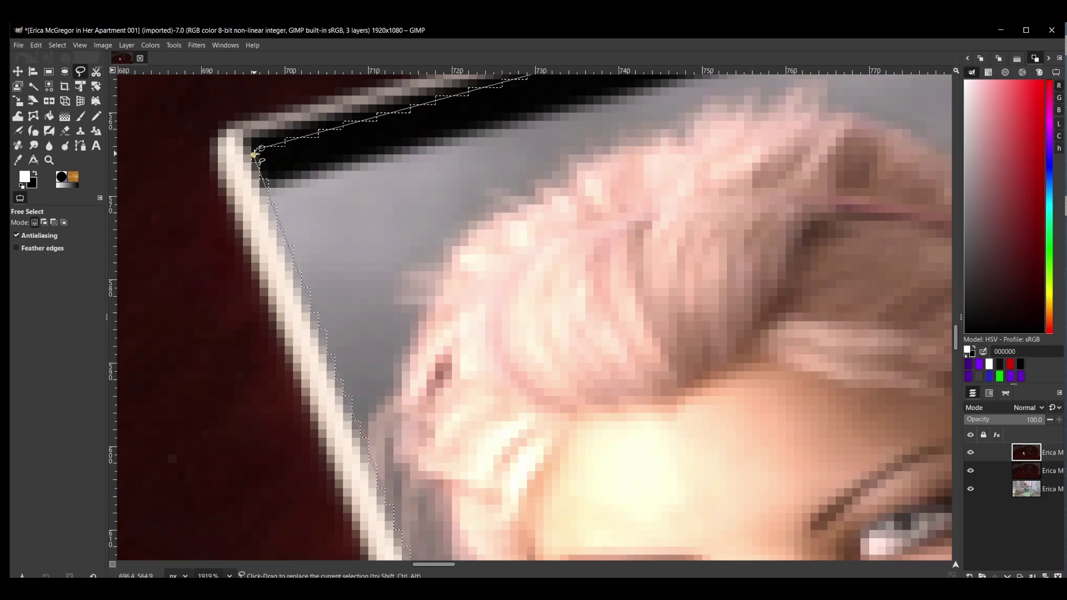
{"action": "left_click_drag", "start_coordinate": [252, 154], "coordinate": [257, 145]}
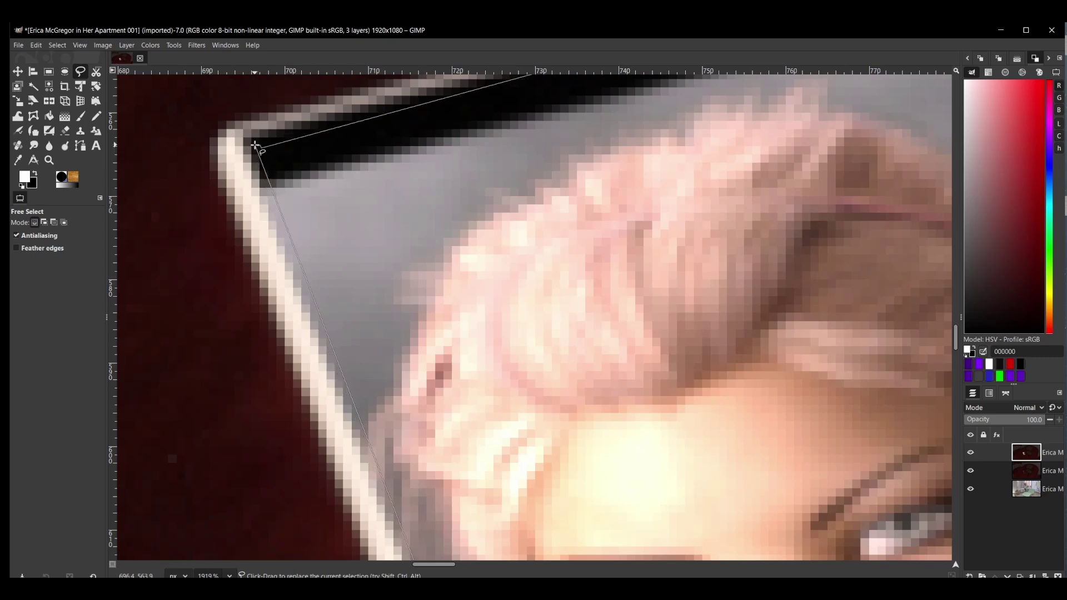
{"action": "key", "text": "Return"}
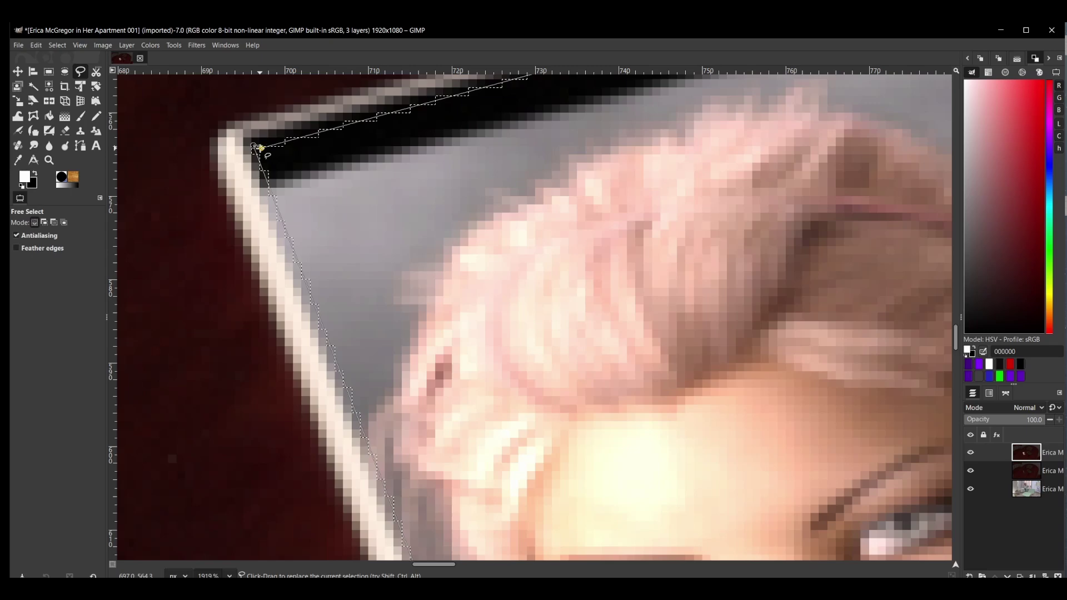
{"action": "left_click", "coordinate": [261, 148]}
{"action": "left_click_drag", "start_coordinate": [260, 147], "coordinate": [256, 143]}
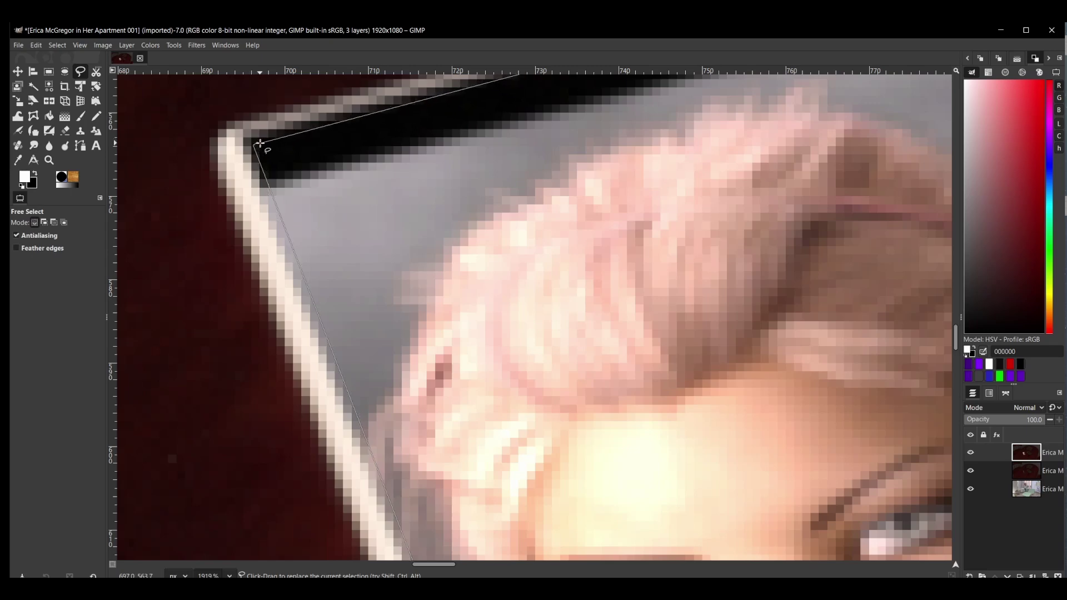
{"action": "key", "text": "Return"}
Nudge the selection's lower-left corner point slightly right and down to fit the corner of the phone screen.
{"action": "scroll", "coordinate": [278, 161], "scroll_direction": "down", "scroll_amount": 10}
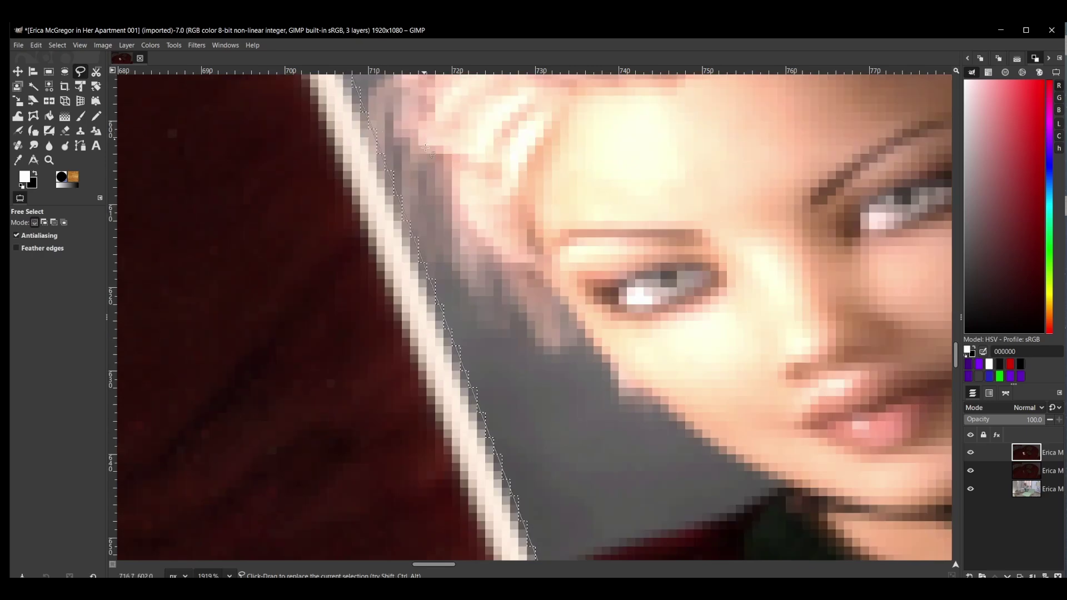
{"action": "scroll", "coordinate": [457, 168], "scroll_direction": "down", "scroll_amount": 1}
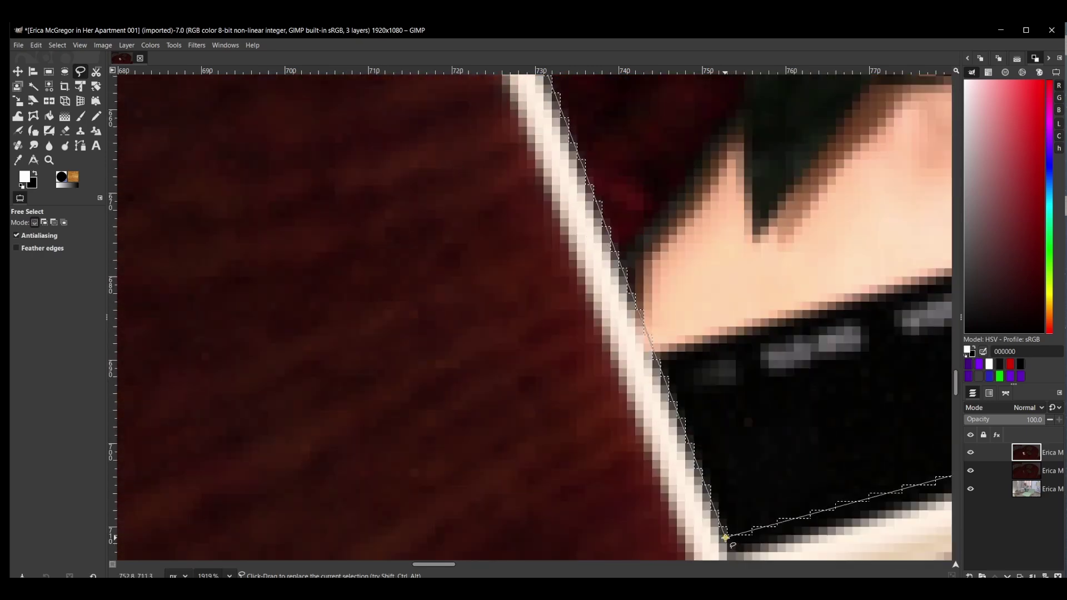
{"action": "left_click_drag", "start_coordinate": [726, 537], "coordinate": [735, 541]}
{"action": "key", "text": "Return"}
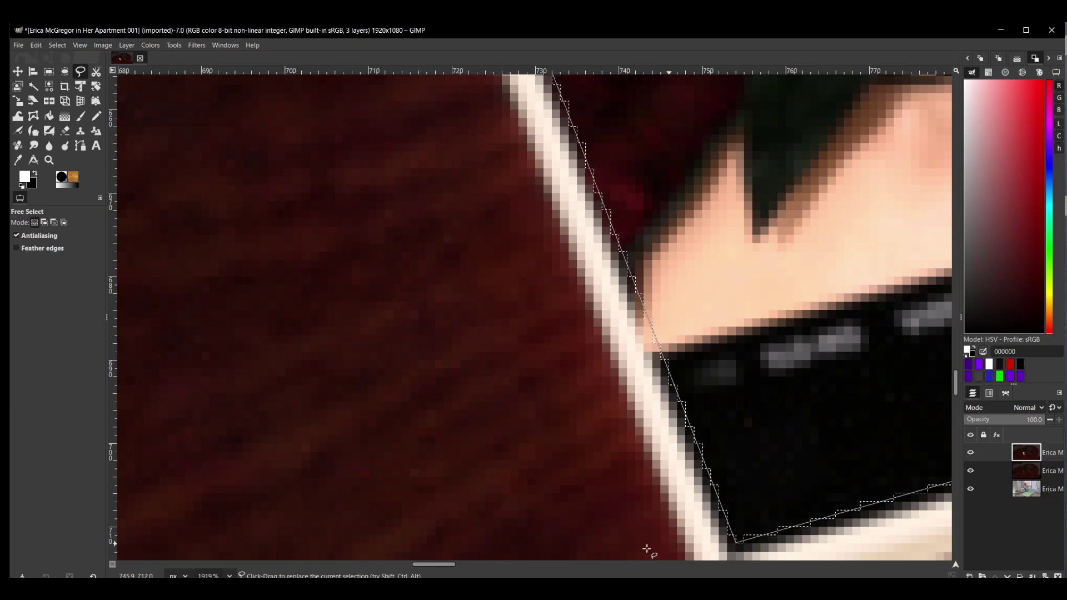
Adjust the selection's lower-right corner point to sit inside the dark corner of the phone screen.
{"action": "left_click_drag", "start_coordinate": [449, 565], "coordinate": [506, 566]}
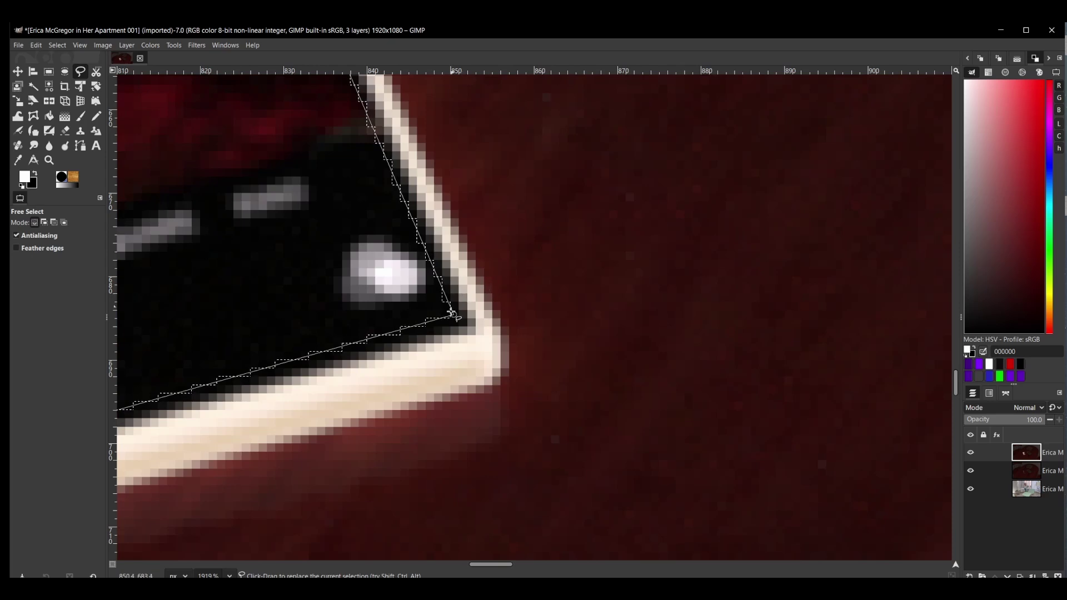
{"action": "left_click_drag", "start_coordinate": [454, 315], "coordinate": [456, 318]}
{"action": "key", "text": "Return"}
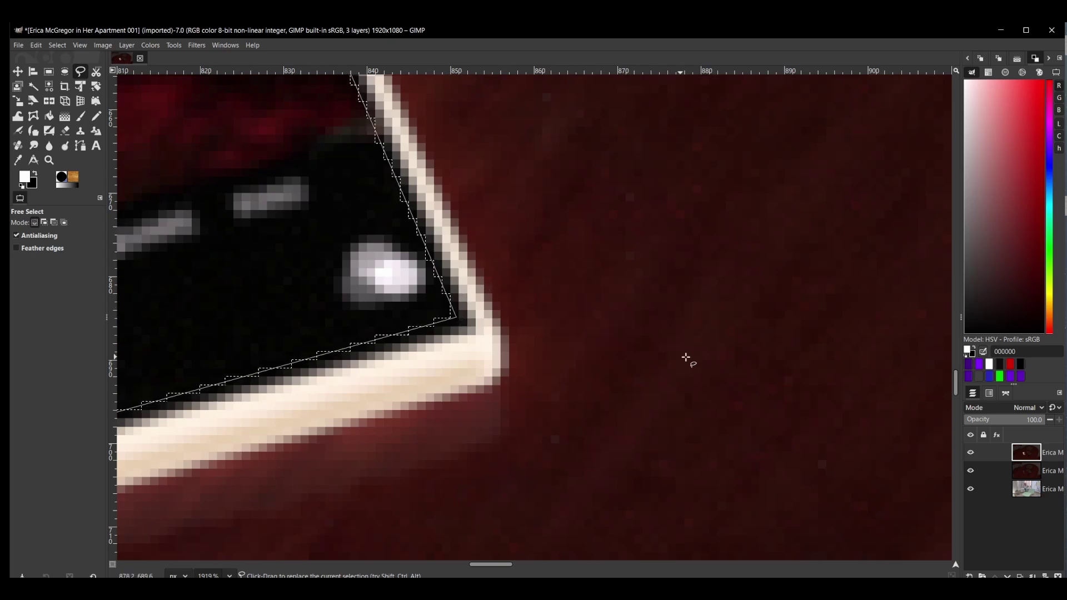
Pull the selection's upper-right corner point slightly inward from the bezel to match the corner of the phone screen.
{"action": "scroll", "coordinate": [136, 272], "scroll_direction": "up", "scroll_amount": 5}
{"action": "scroll", "coordinate": [291, 269], "scroll_direction": "up", "scroll_amount": 4}
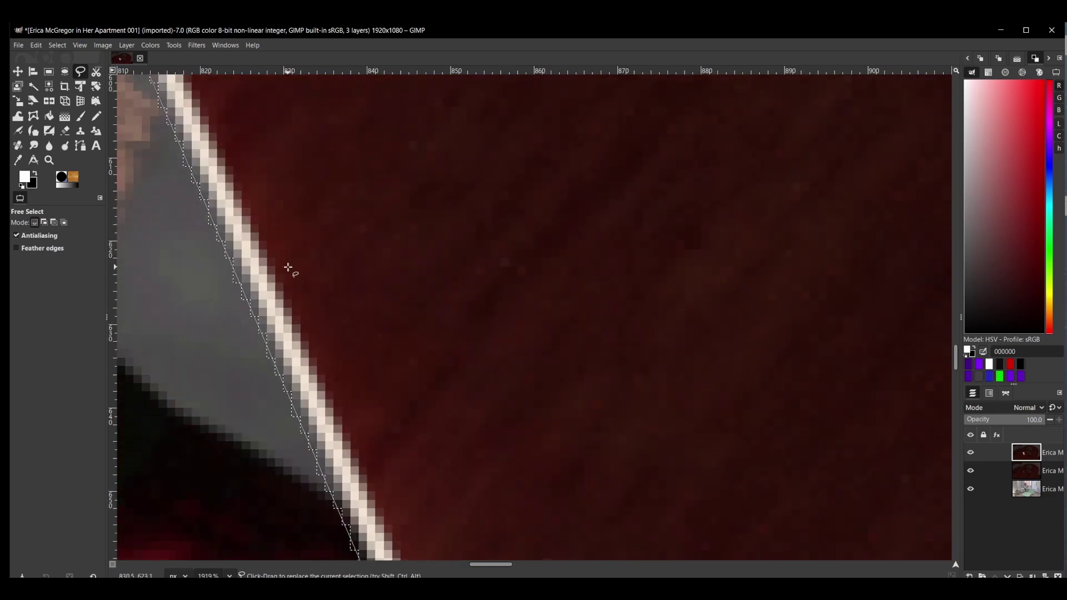
{"action": "scroll", "coordinate": [371, 479], "scroll_direction": "up", "scroll_amount": 2}
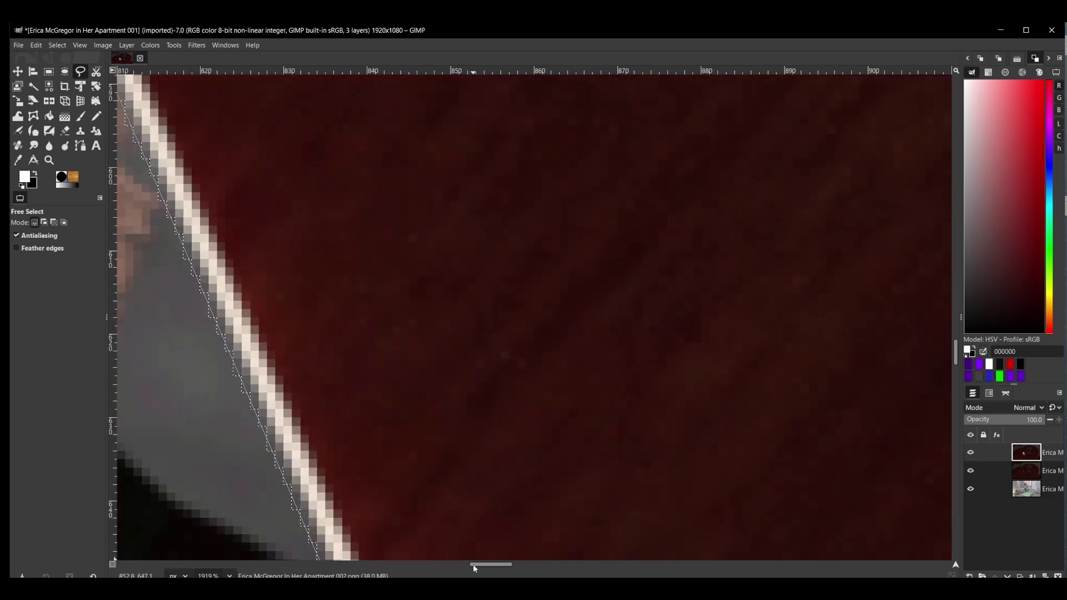
{"action": "left_click_drag", "start_coordinate": [472, 565], "coordinate": [442, 564]}
{"action": "scroll", "coordinate": [526, 432], "scroll_direction": "up", "scroll_amount": 10}
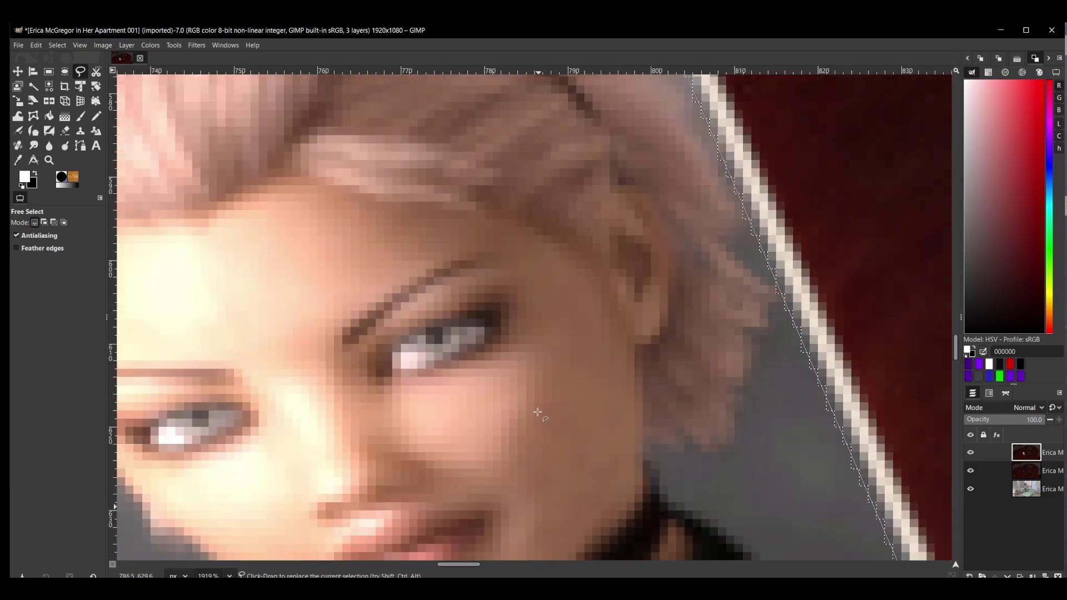
{"action": "scroll", "coordinate": [561, 338], "scroll_direction": "up", "scroll_amount": 2}
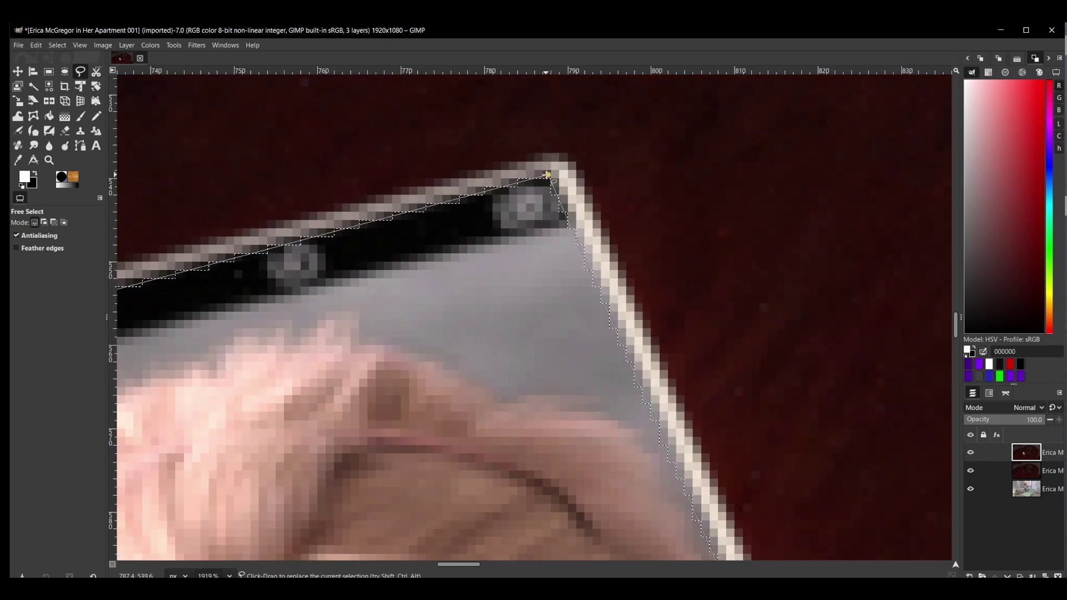
{"action": "left_click_drag", "start_coordinate": [546, 178], "coordinate": [544, 181]}
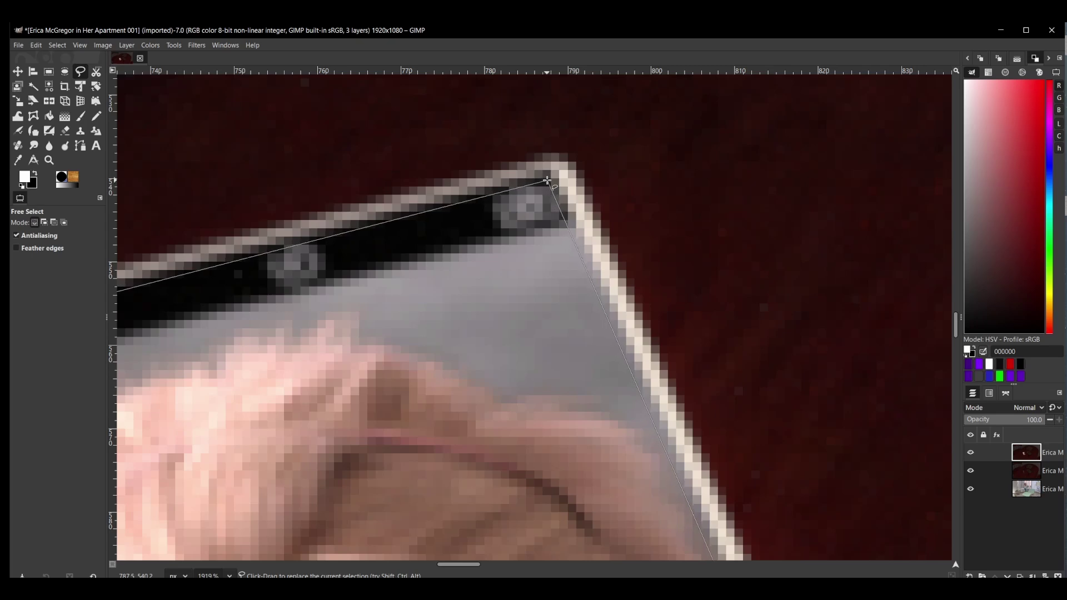
{"action": "key", "text": "Return"}
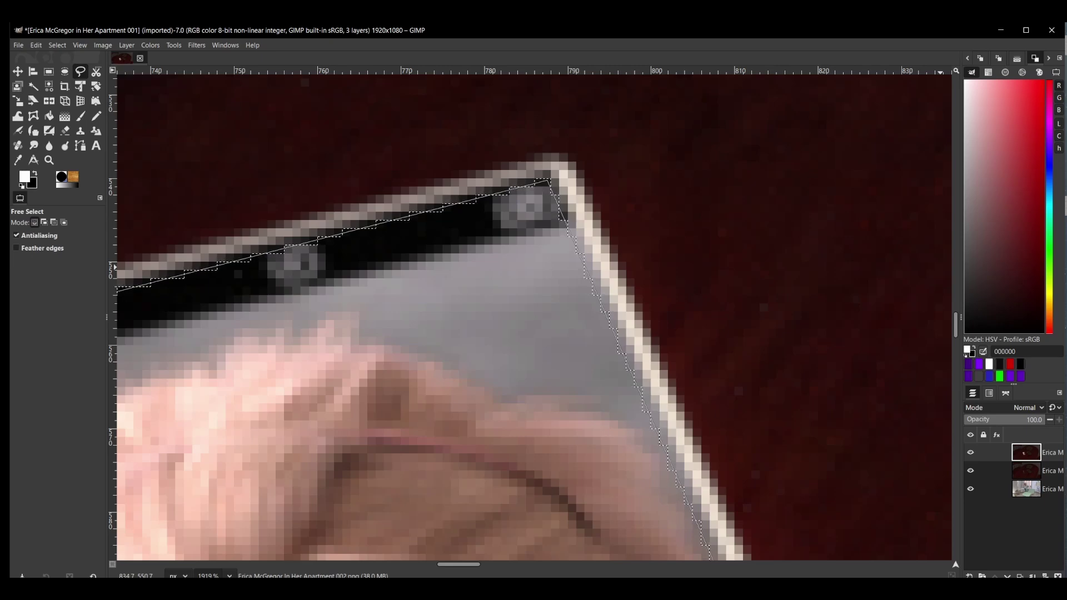
{"action": "scroll", "coordinate": [819, 195], "scroll_direction": "down", "scroll_amount": 3}
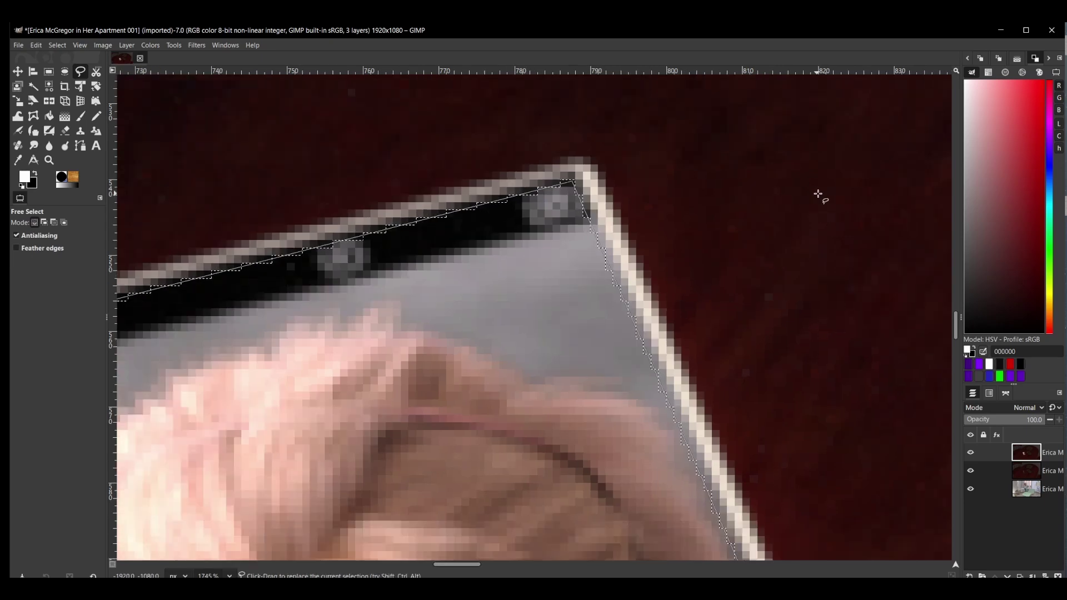
{"action": "scroll", "coordinate": [594, 159], "scroll_direction": "down", "scroll_amount": 5}
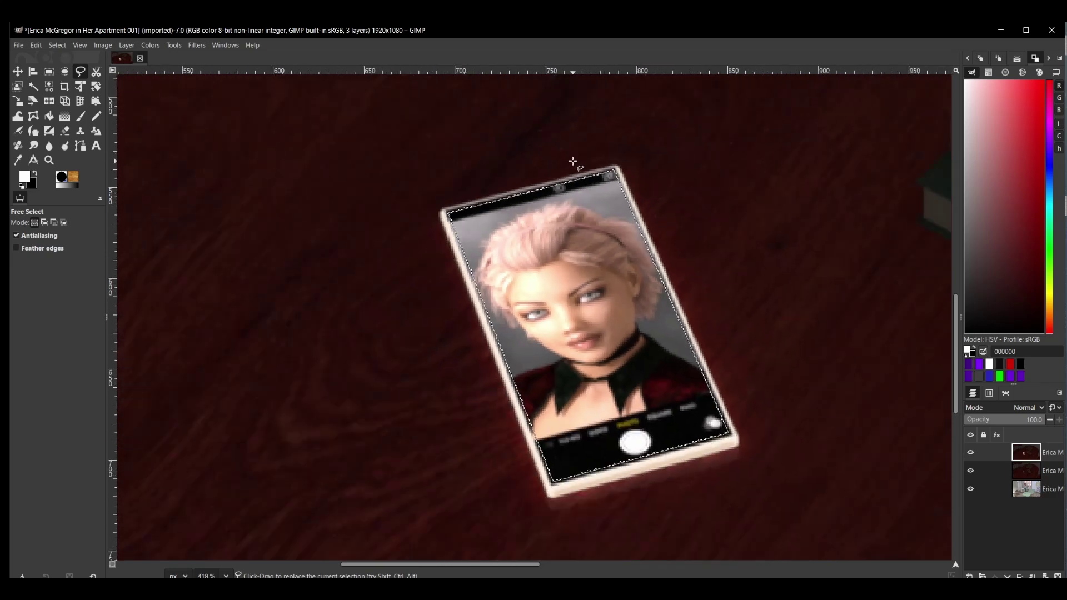
{"action": "scroll", "coordinate": [531, 449], "scroll_direction": "down", "scroll_amount": 4}
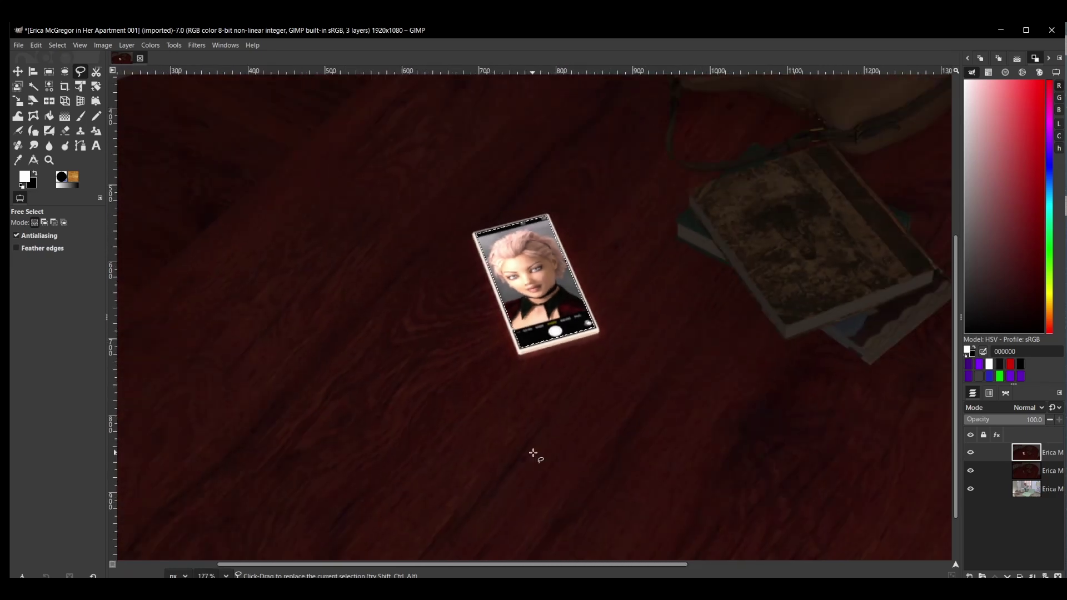
{"action": "scroll", "coordinate": [529, 449], "scroll_direction": "down", "scroll_amount": 1}
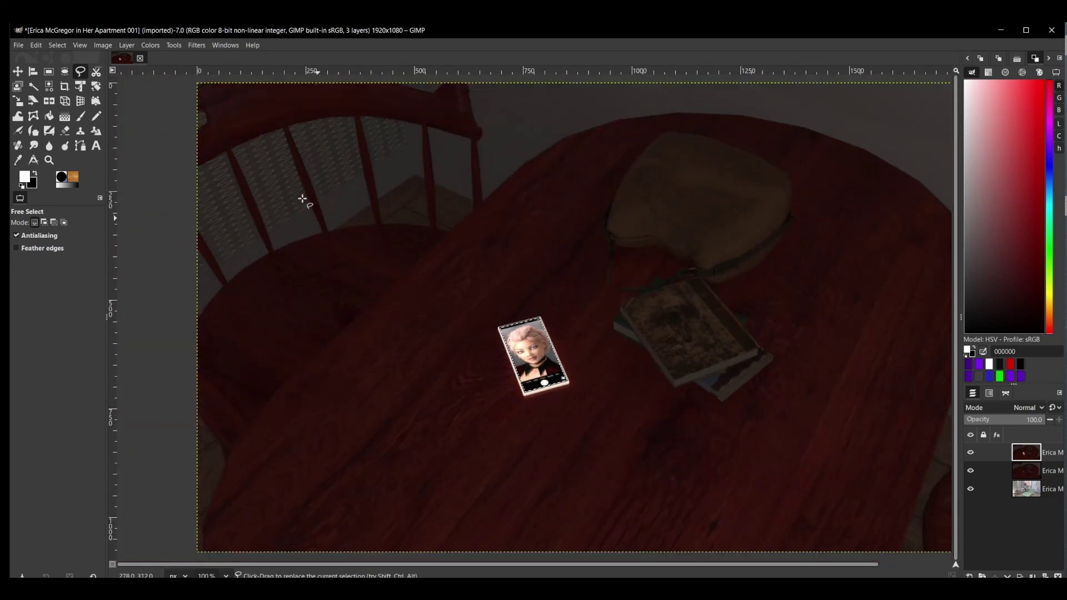
Invert the phone-screen selection and delete everything outside the screen from the top layer.
{"action": "left_click", "coordinate": [80, 45]}
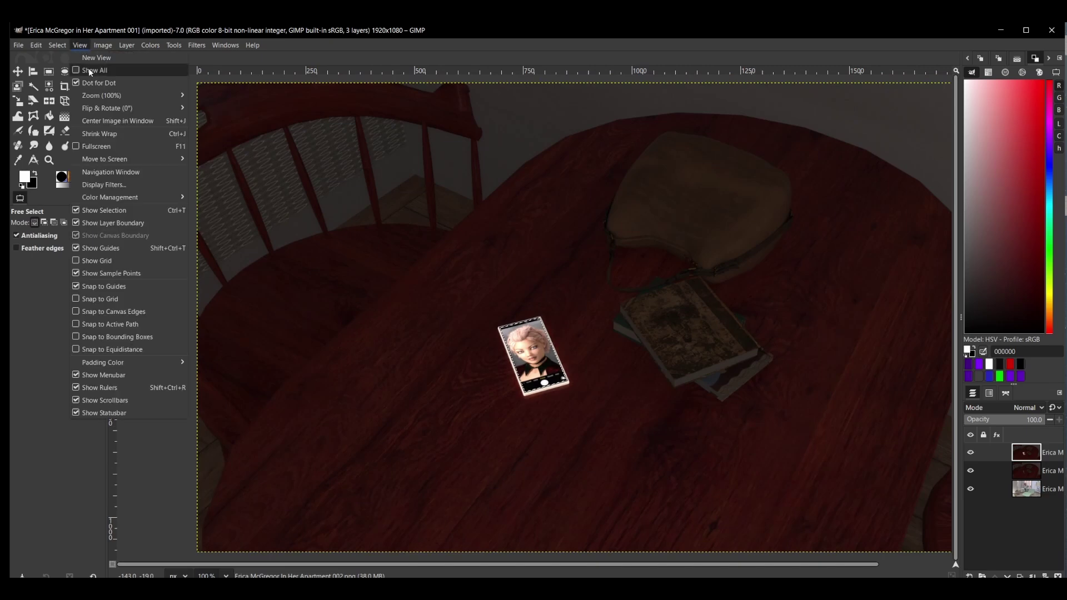
{"action": "mouse_move", "coordinate": [96, 95]}
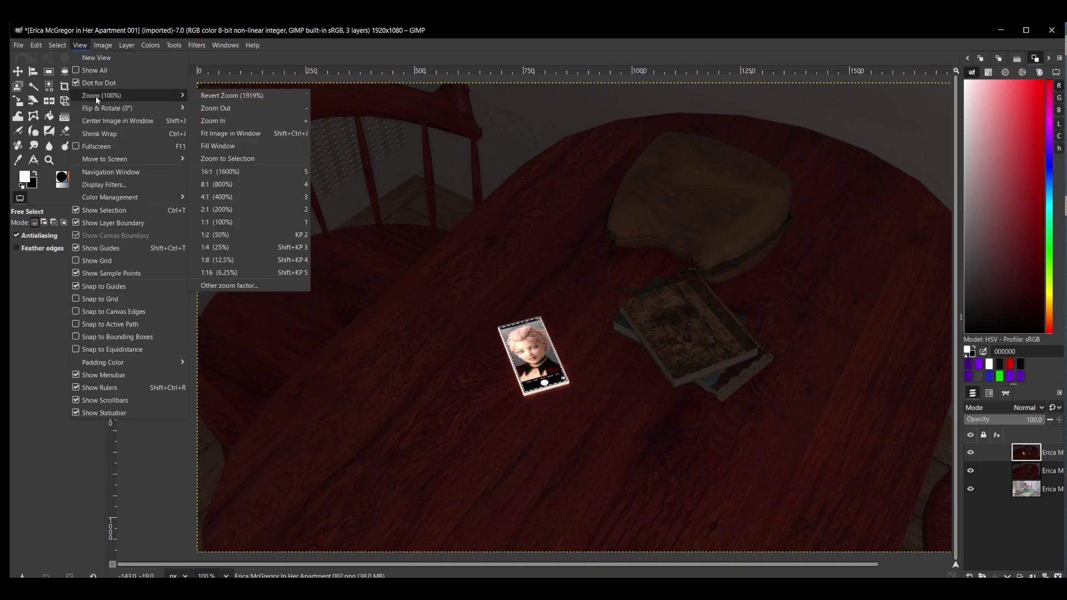
{"action": "left_click", "coordinate": [248, 133]}
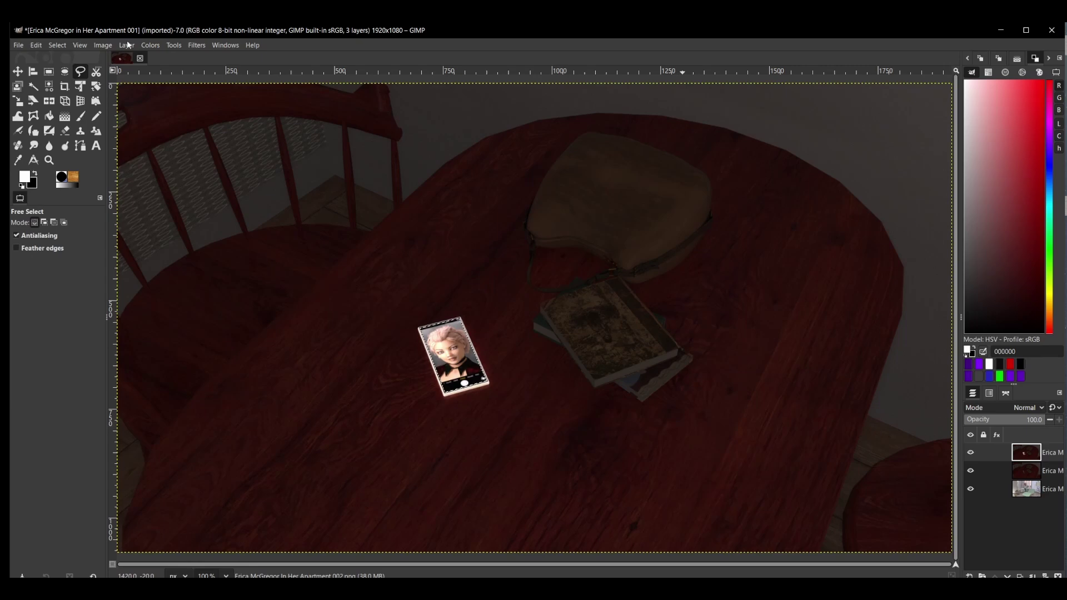
{"action": "left_click", "coordinate": [103, 45]}
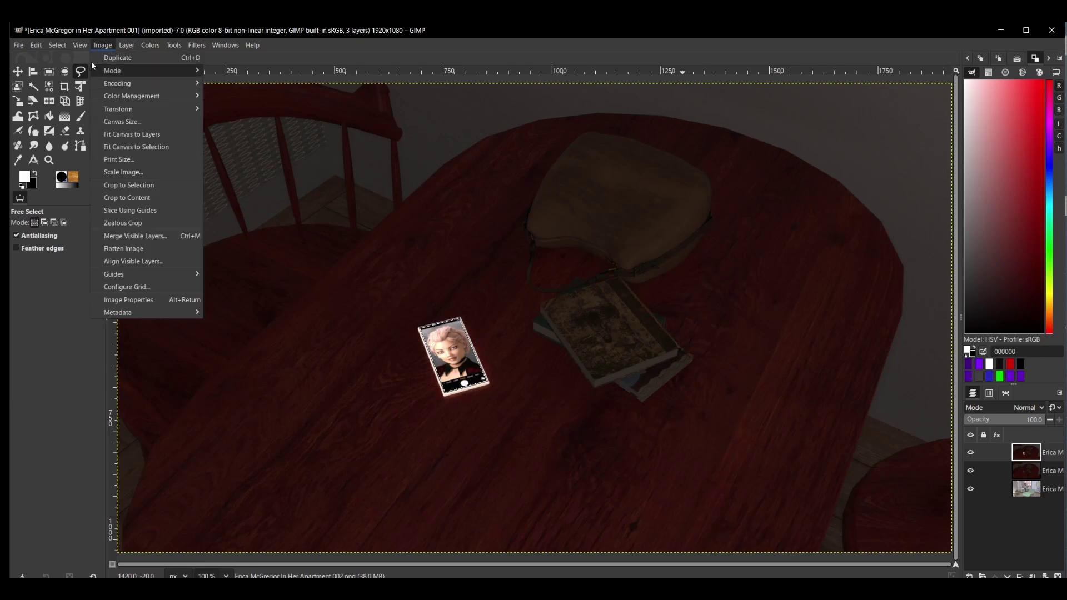
{"action": "mouse_move", "coordinate": [61, 46]}
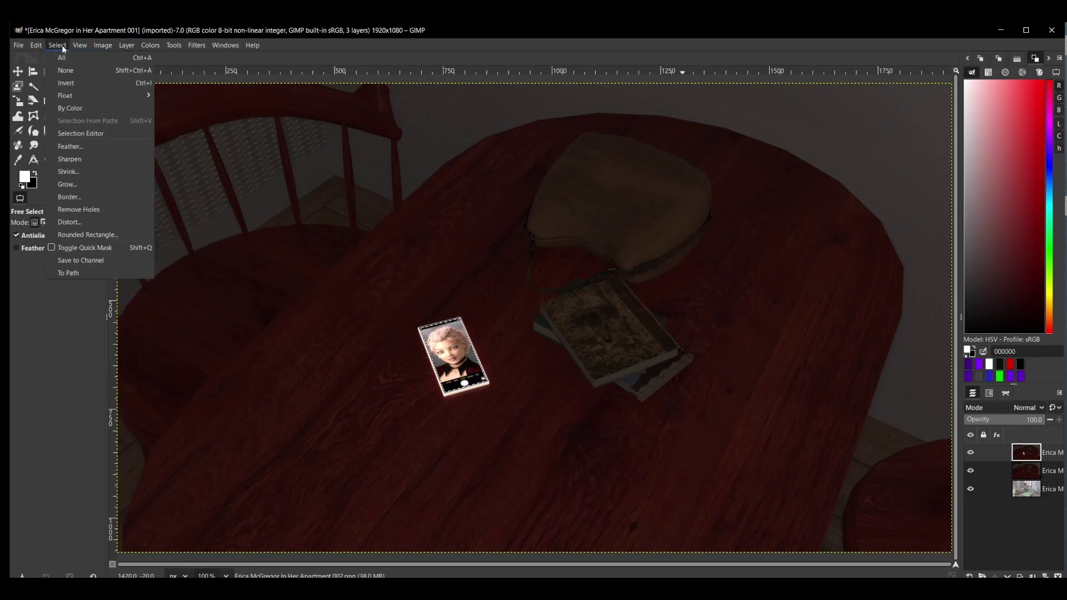
{"action": "left_click", "coordinate": [64, 83]}
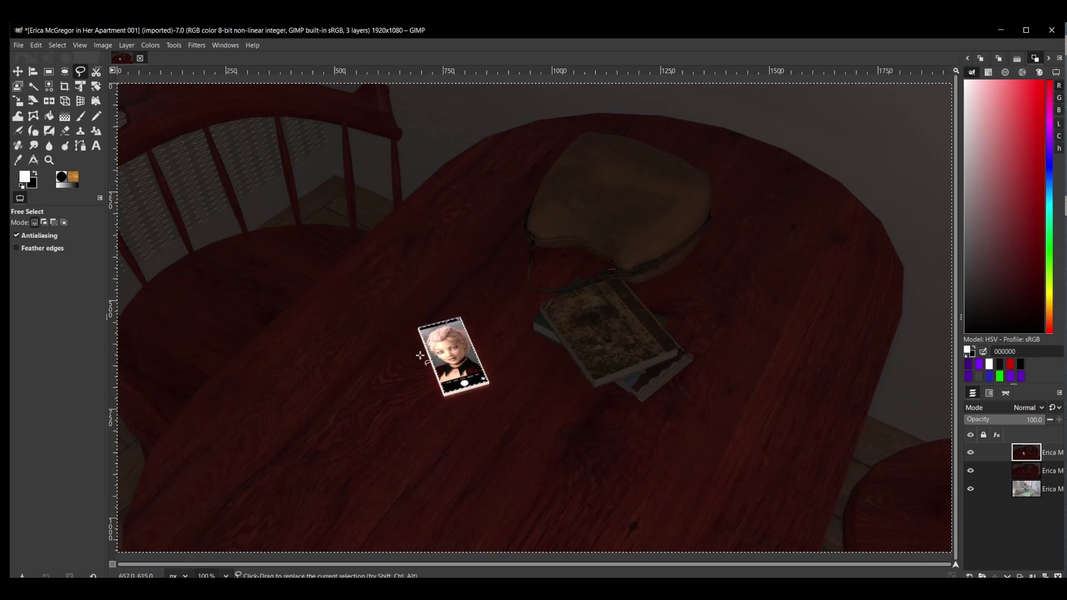
{"action": "scroll", "coordinate": [424, 352], "scroll_direction": "up", "scroll_amount": 8, "text": "ctrl"}
{"action": "scroll", "coordinate": [466, 406], "scroll_direction": "up", "scroll_amount": 3, "text": "ctrl"}
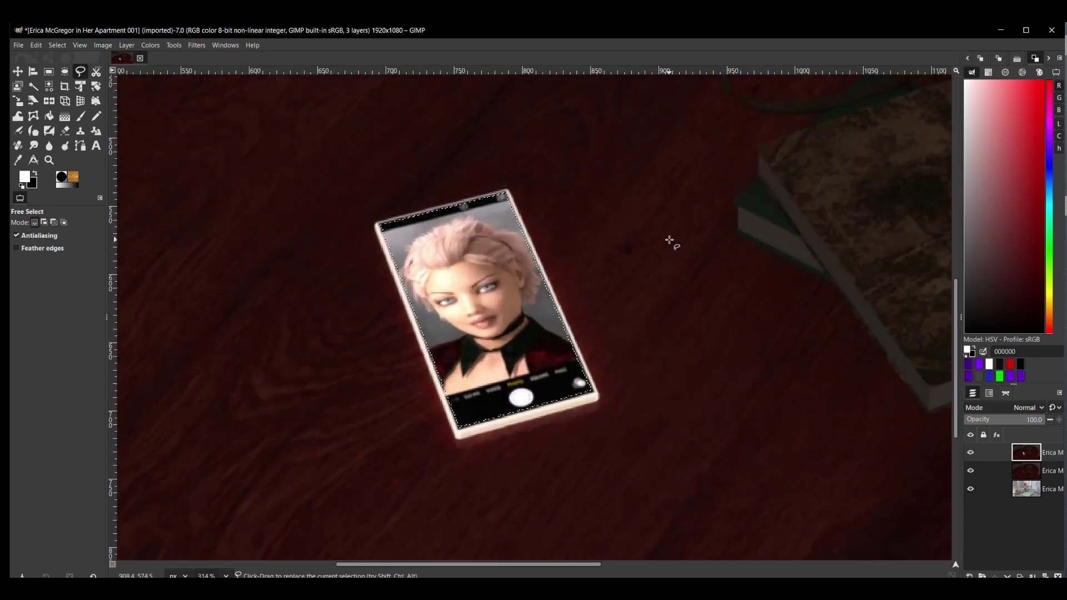
{"action": "key", "text": "Delete"}
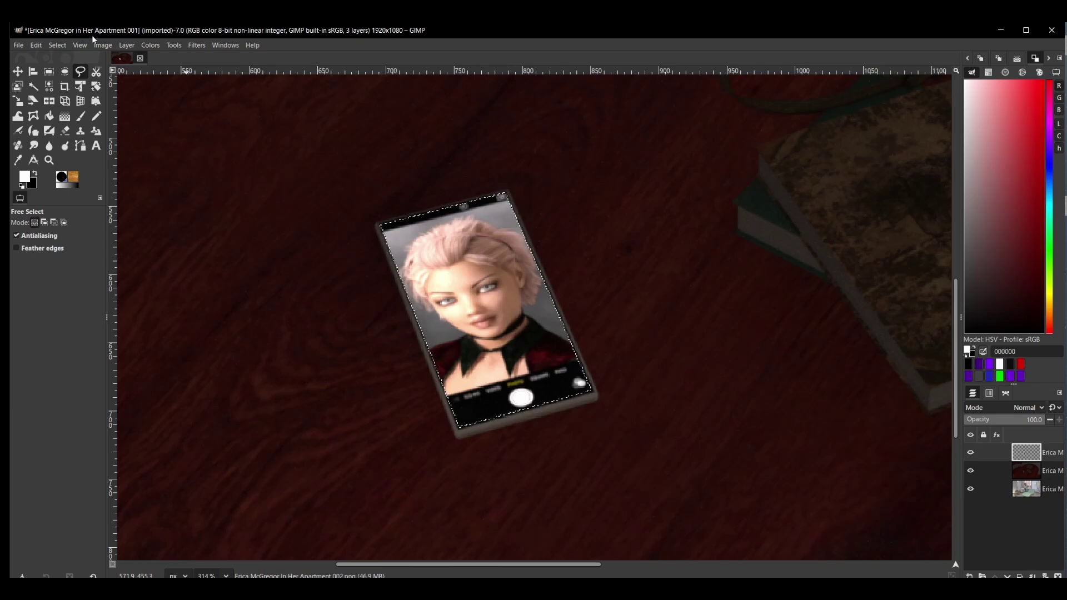
Merge the phone-screen layer down onto the dark table render and clear the selection.
{"action": "left_click", "coordinate": [57, 49]}
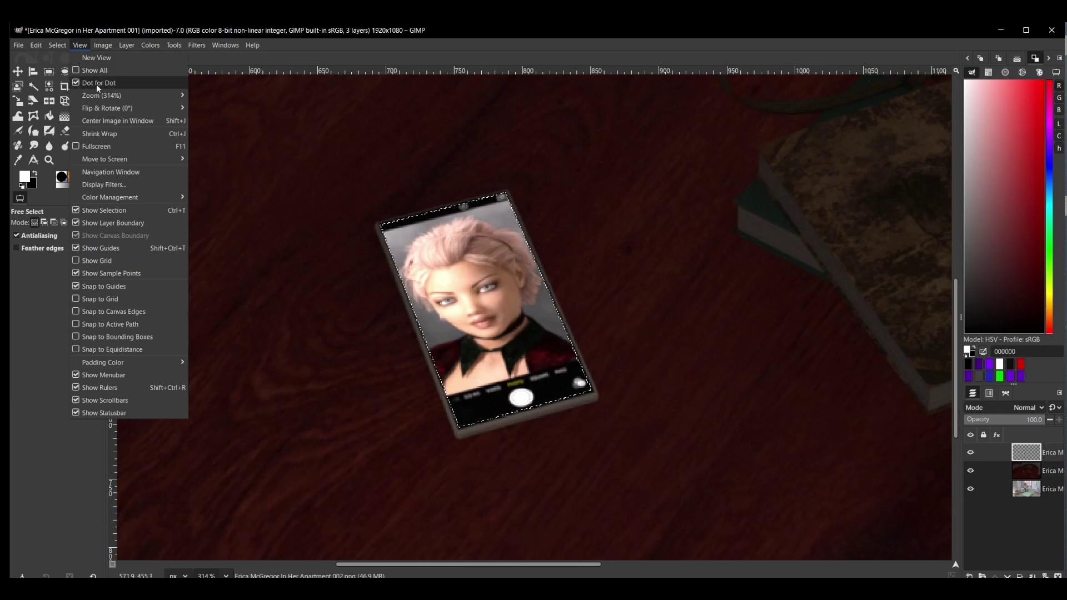
{"action": "mouse_move", "coordinate": [99, 93]}
{"action": "left_click", "coordinate": [255, 132]}
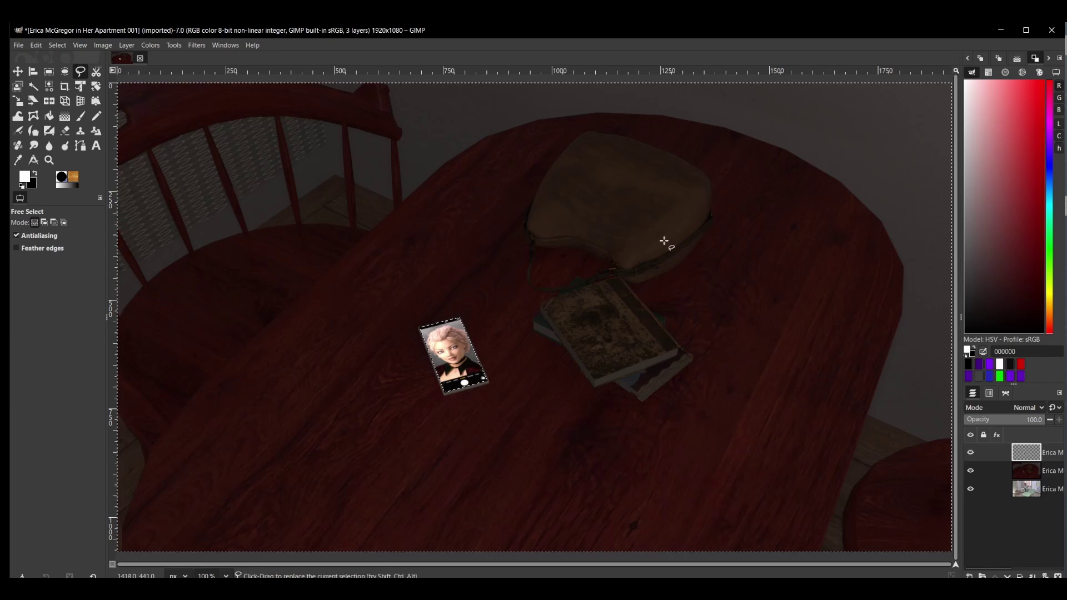
{"action": "left_click", "coordinate": [128, 45]}
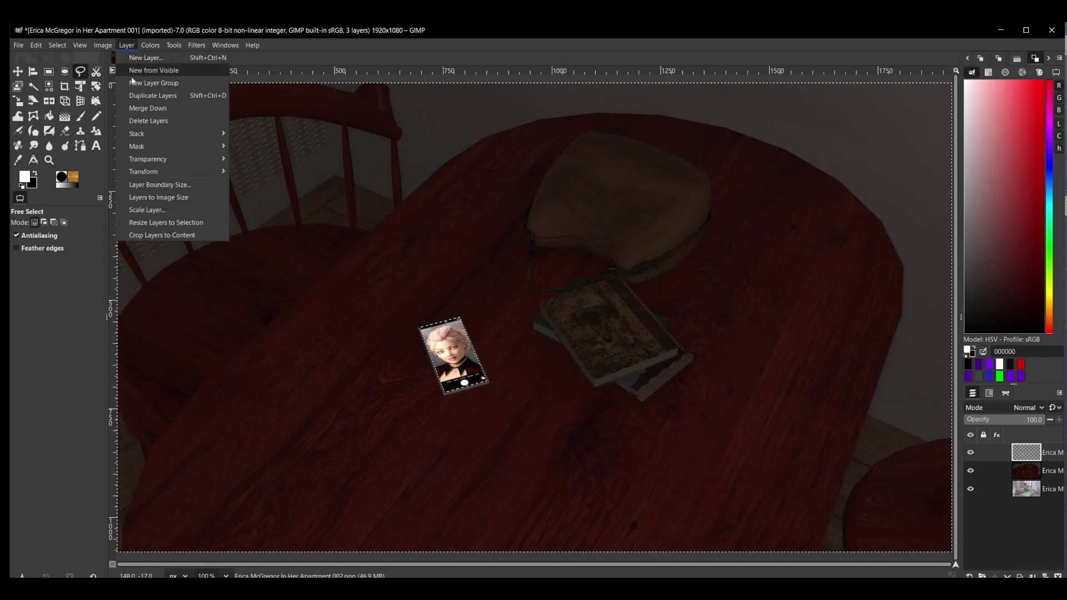
{"action": "left_click", "coordinate": [174, 109]}
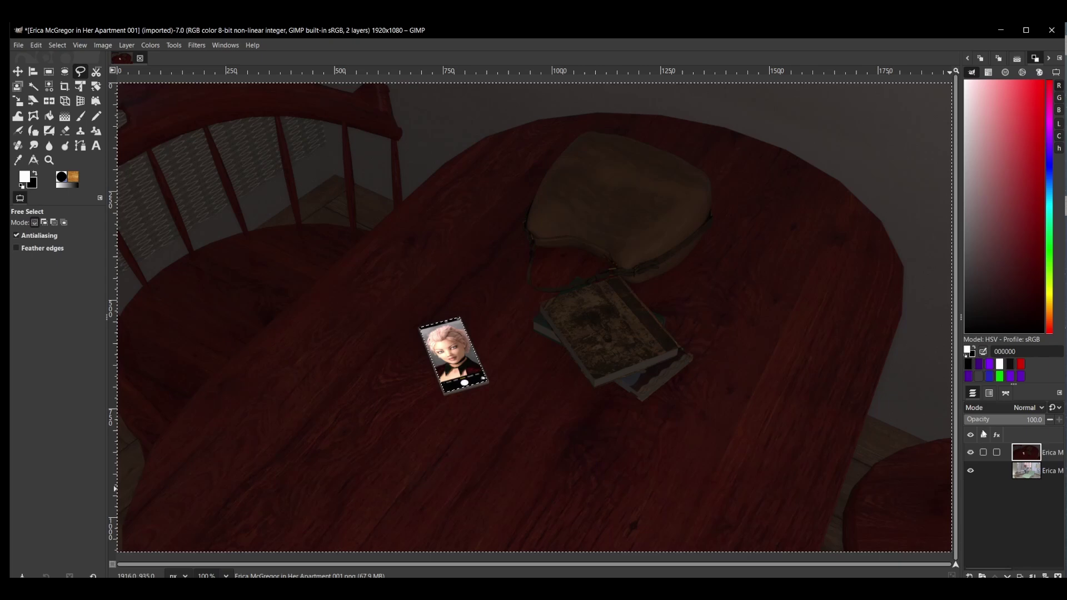
{"action": "left_click", "coordinate": [59, 45]}
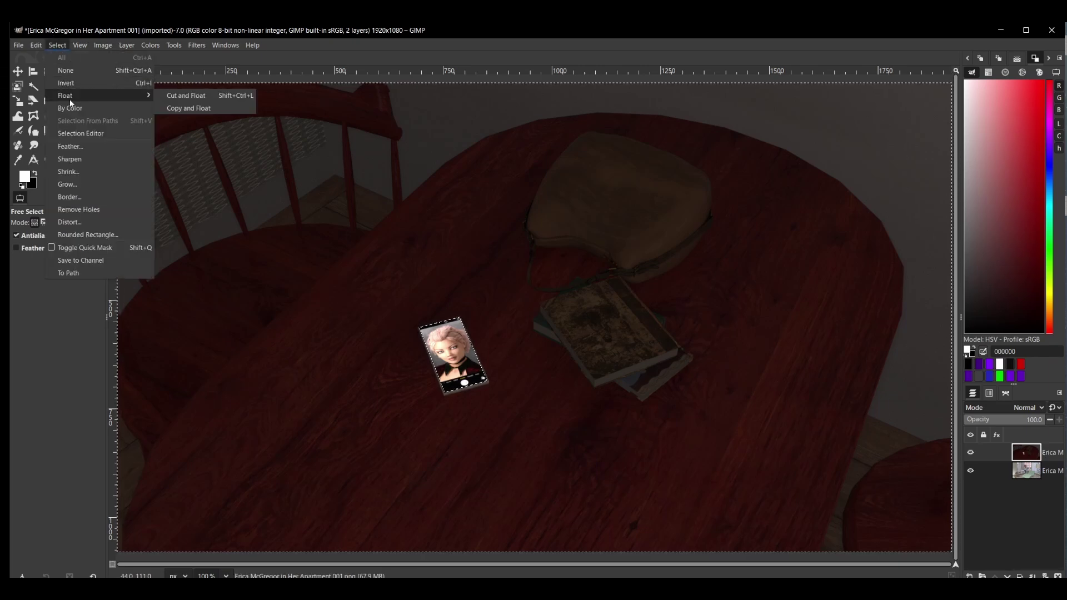
{"action": "left_click", "coordinate": [84, 71]}
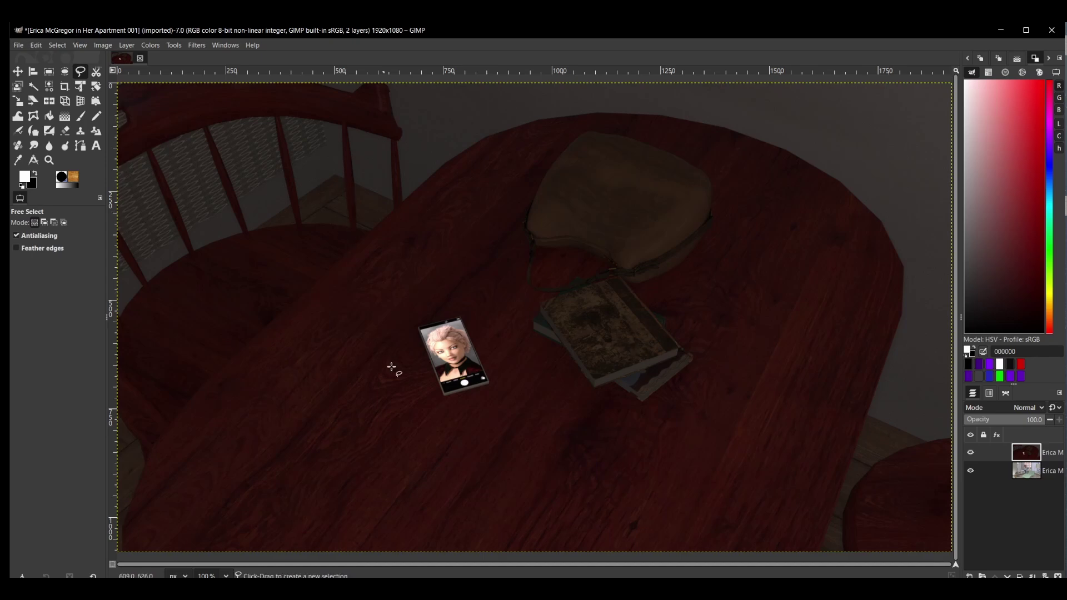
{"action": "left_click", "coordinate": [58, 46]}
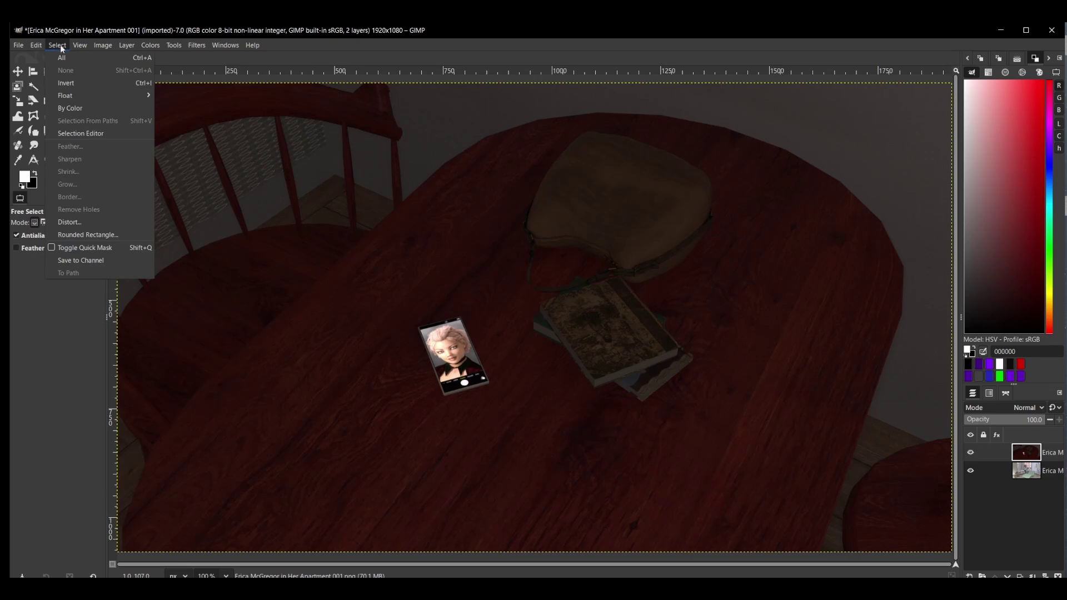
{"action": "key", "text": "Escape"}
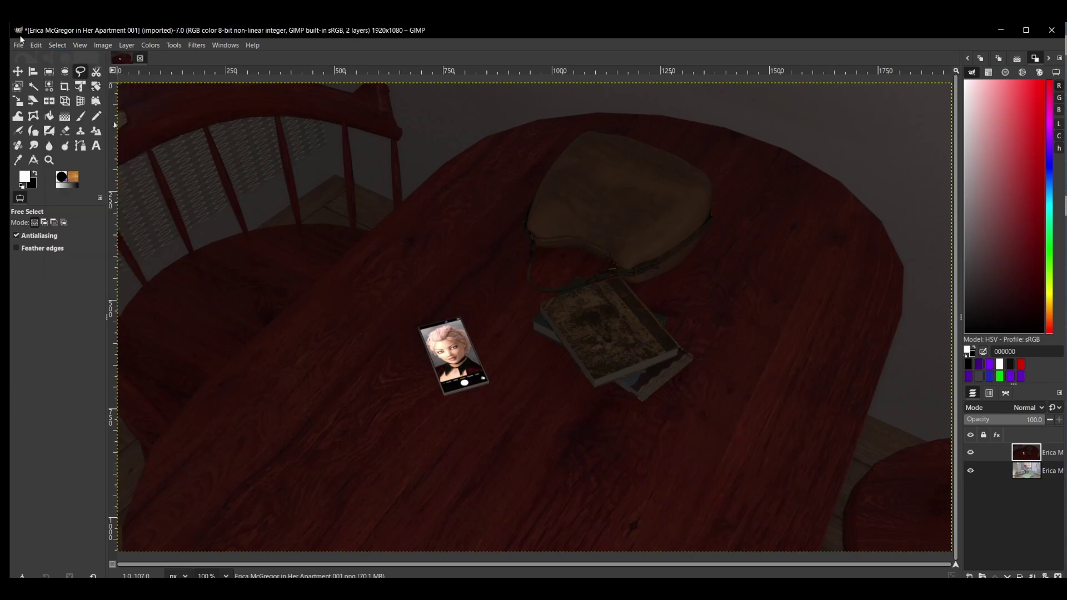
Draw a rectangular selection about 621 × 541 px around the phone, with rounded corners turned off.
{"action": "left_click", "coordinate": [53, 73]}
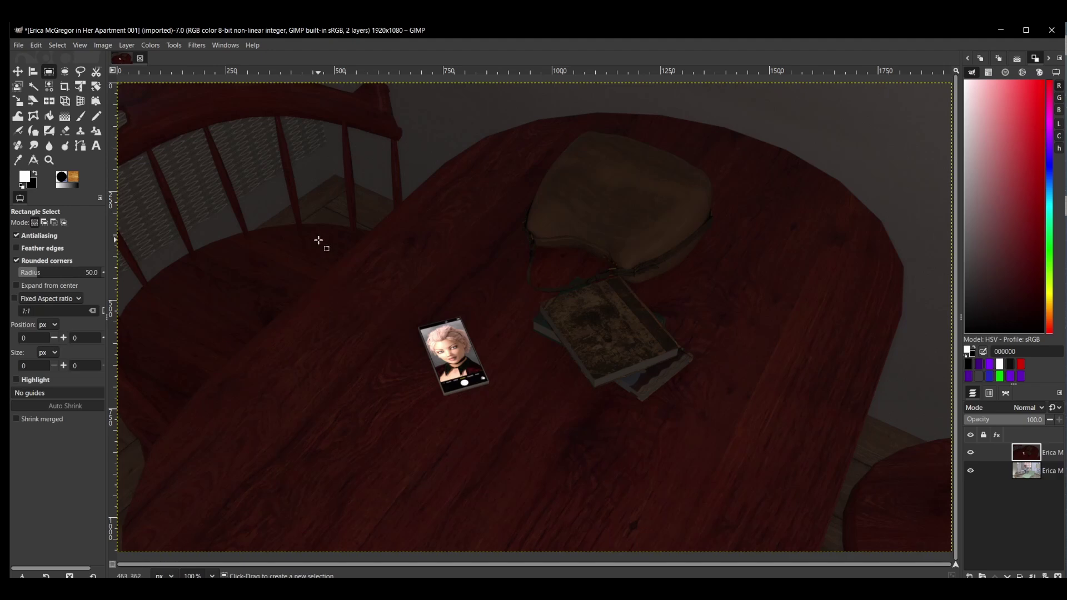
{"action": "left_click_drag", "start_coordinate": [318, 240], "coordinate": [581, 471]}
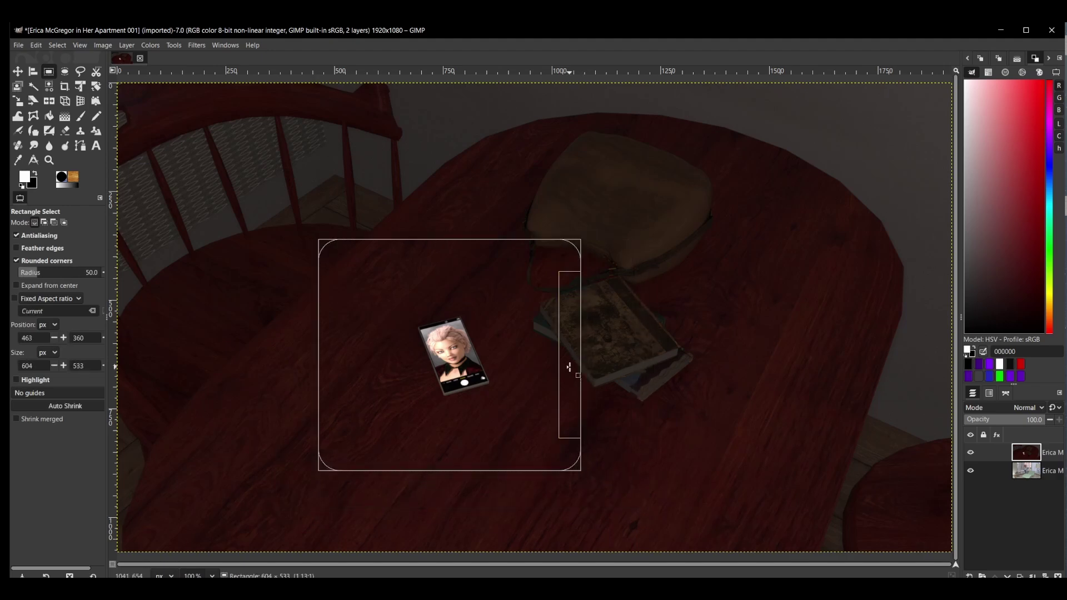
{"action": "left_click_drag", "start_coordinate": [568, 366], "coordinate": [579, 365]}
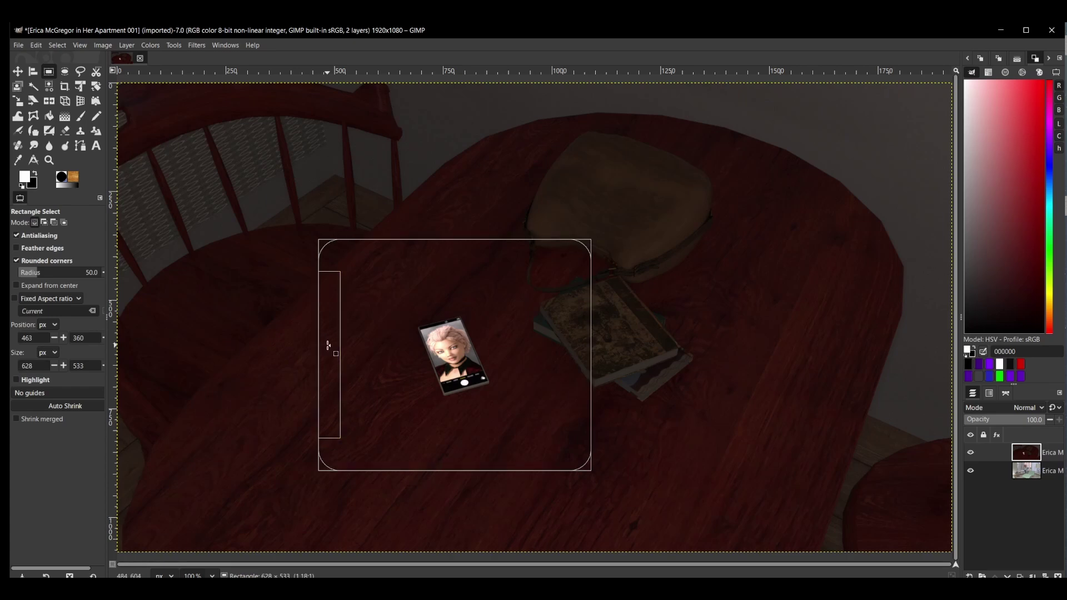
{"action": "left_click_drag", "start_coordinate": [328, 345], "coordinate": [330, 346]}
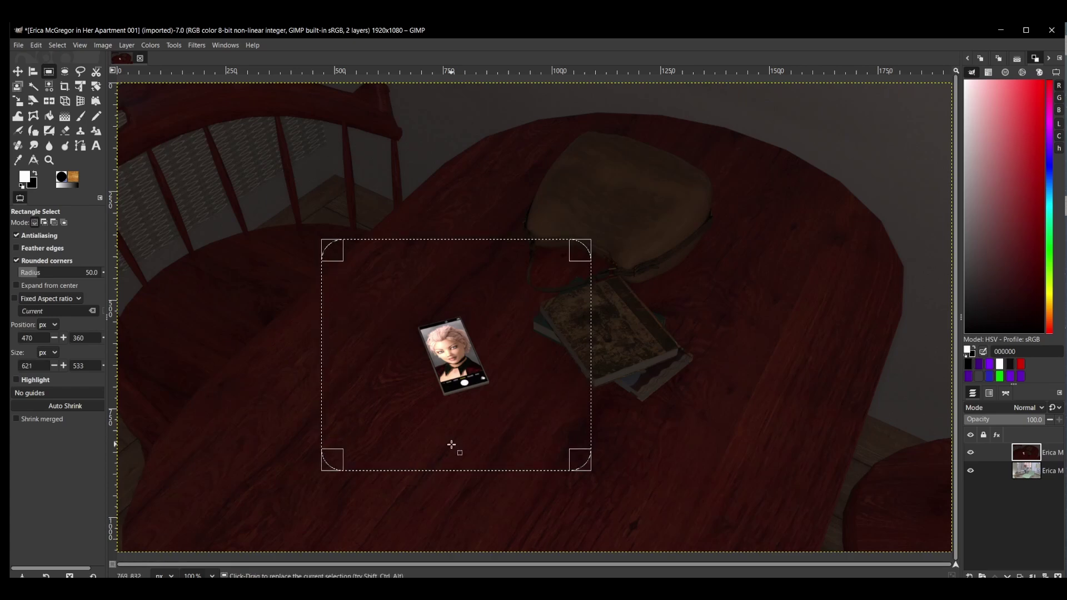
{"action": "left_click_drag", "start_coordinate": [459, 458], "coordinate": [458, 463]}
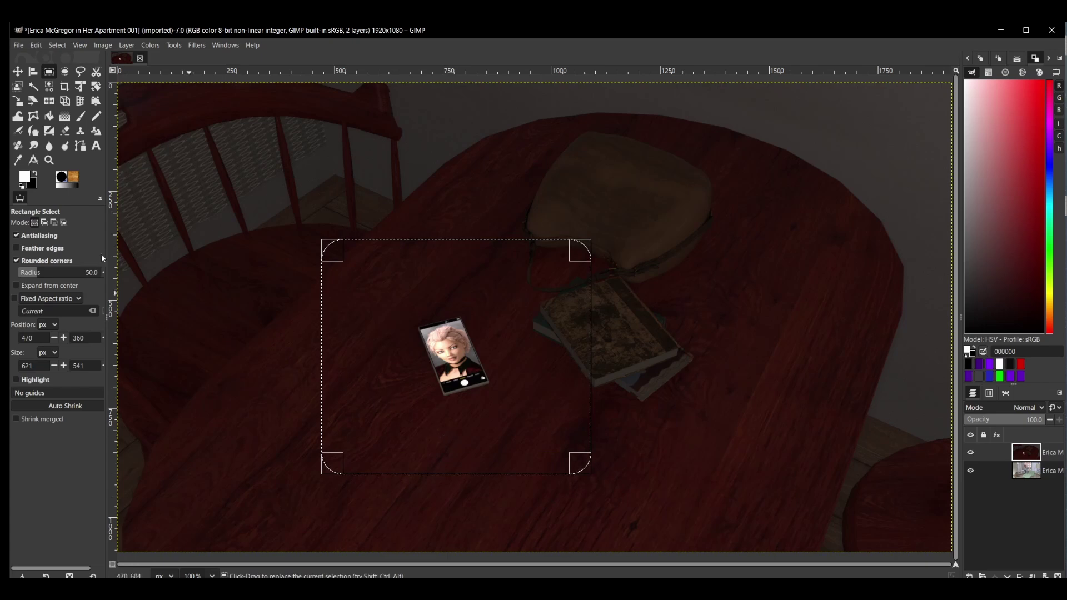
{"action": "left_click", "coordinate": [59, 262]}
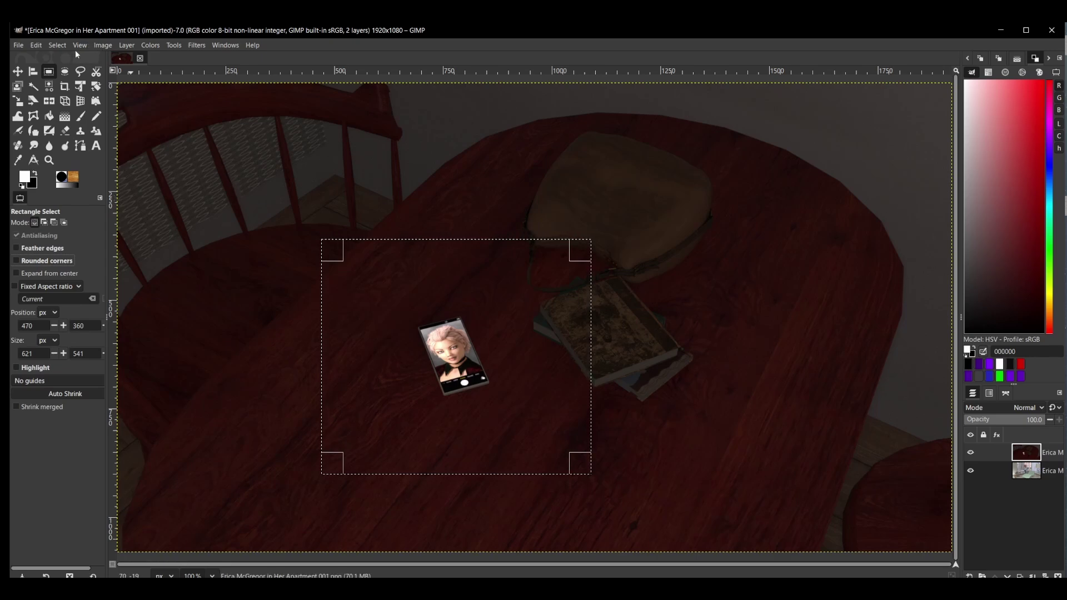
Invert the rectangular selection and delete the part of the table layer outside the rectangle.
{"action": "left_click", "coordinate": [57, 45]}
{"action": "left_click", "coordinate": [64, 84]}
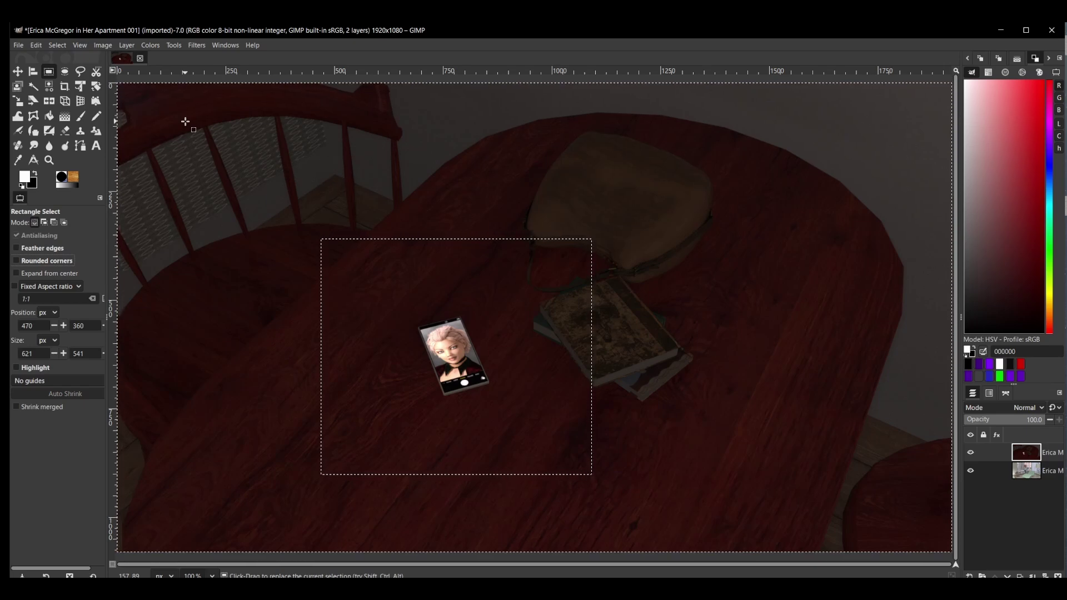
{"action": "key", "text": "Delete"}
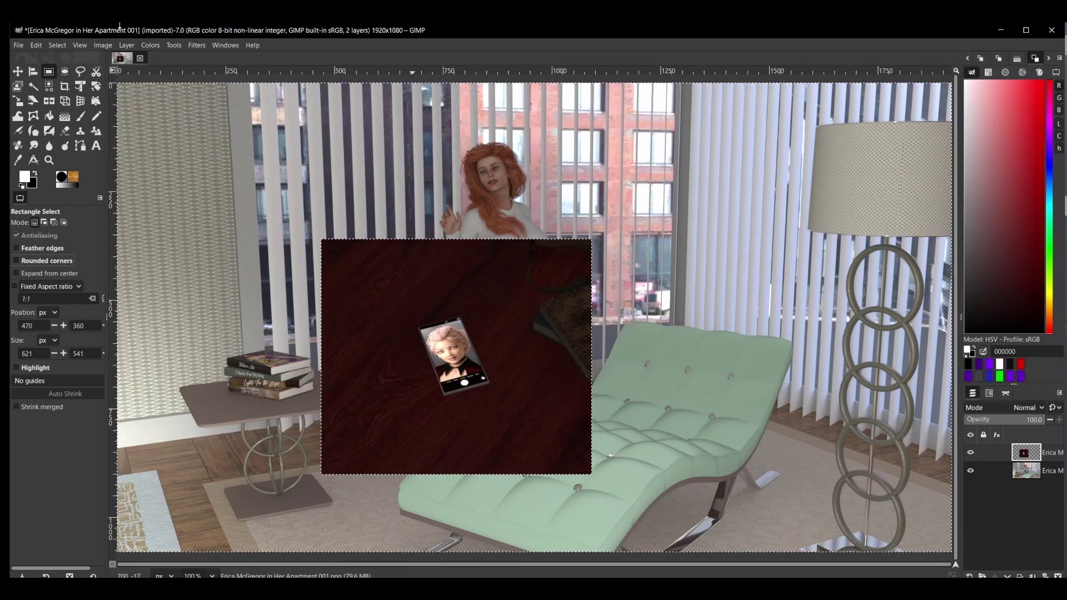
Try to scale the phone layer to 480 × 270 px and undo the scaling.
{"action": "left_click", "coordinate": [125, 46]}
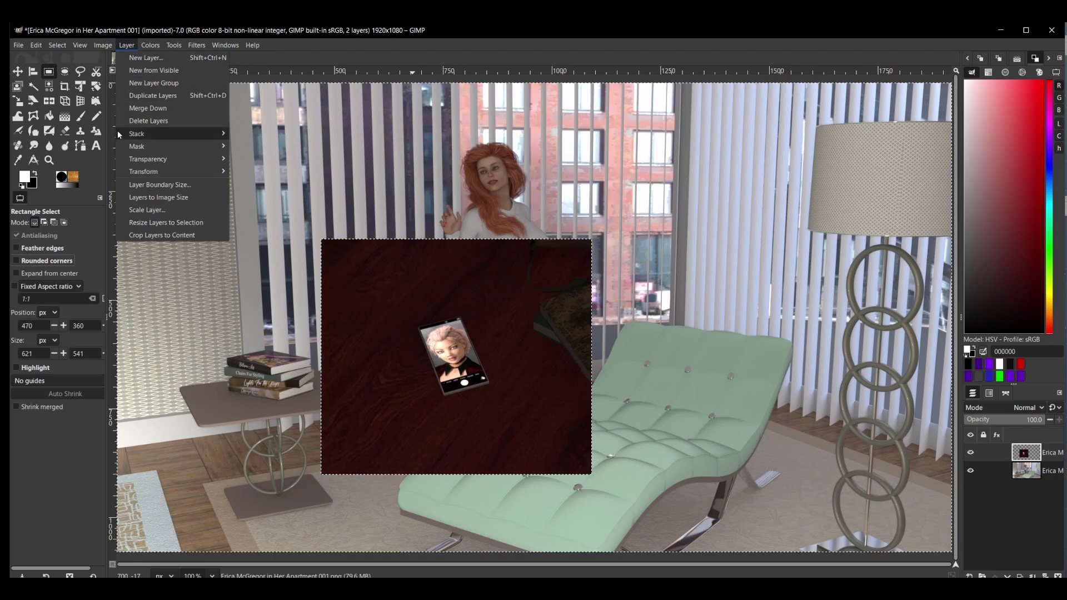
{"action": "mouse_move", "coordinate": [119, 146]}
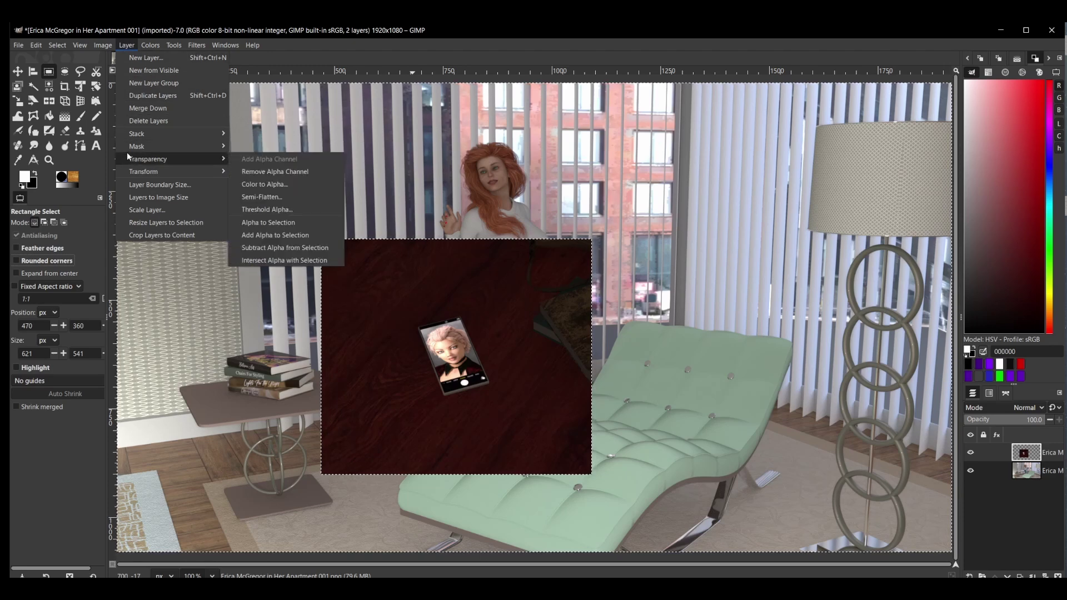
{"action": "left_click", "coordinate": [171, 210]}
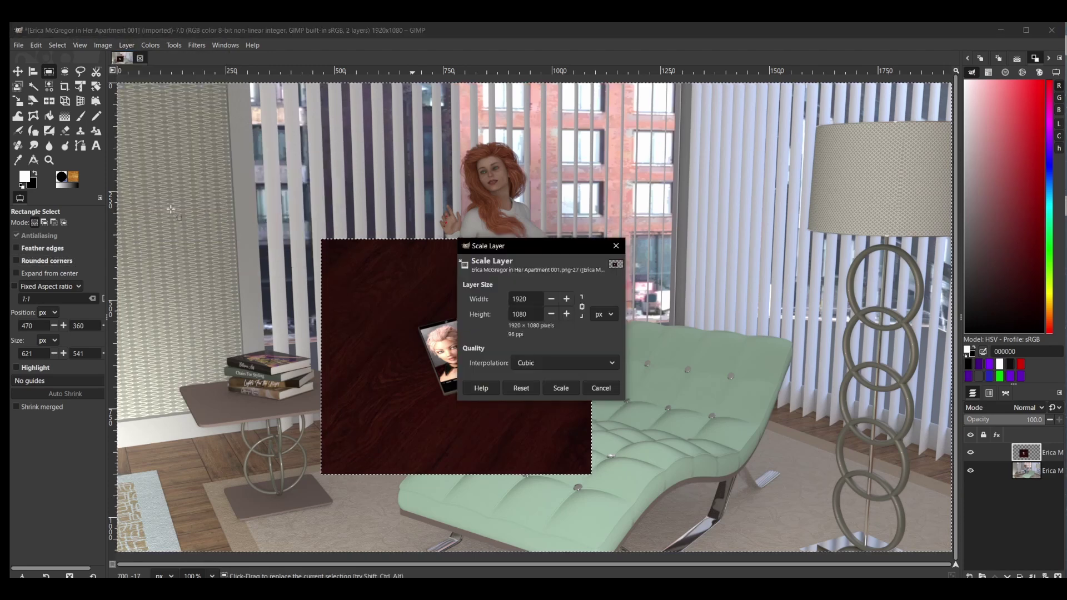
{"action": "double_click", "coordinate": [535, 299]}
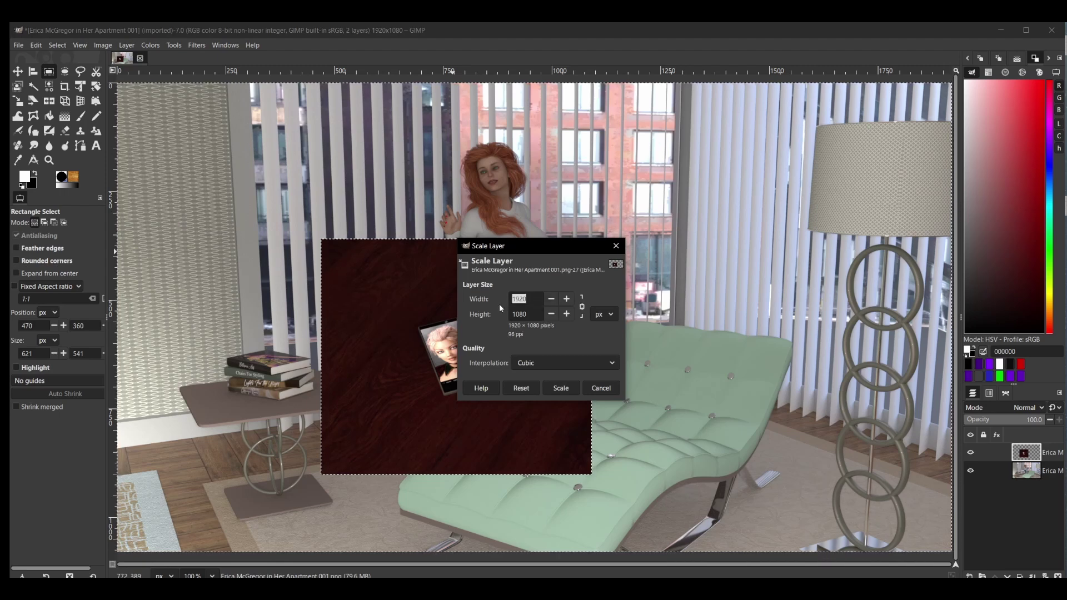
{"action": "type", "text": "480"}
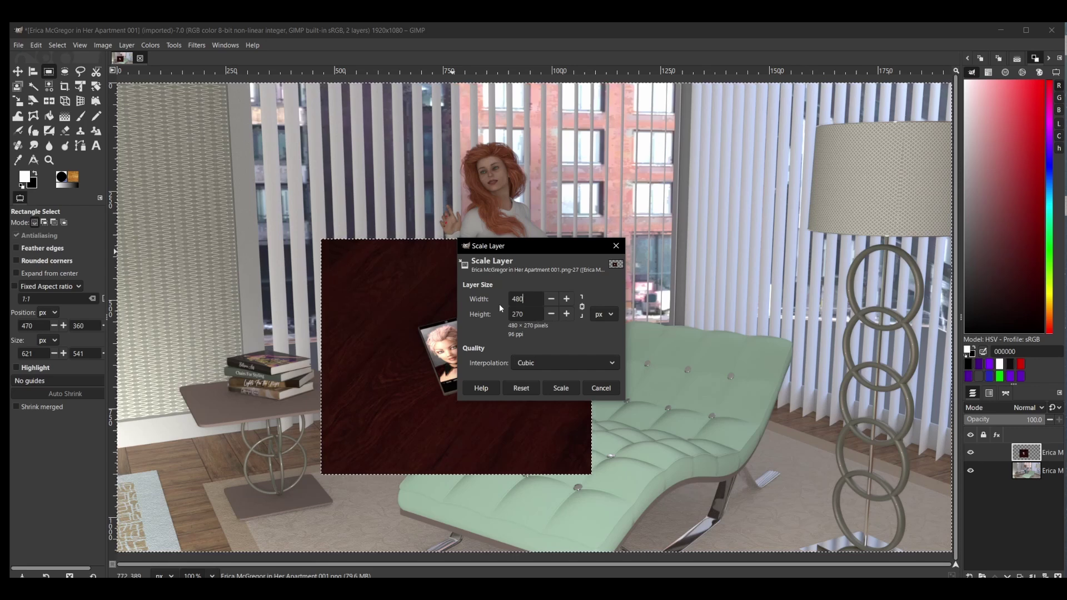
{"action": "left_click", "coordinate": [560, 388]}
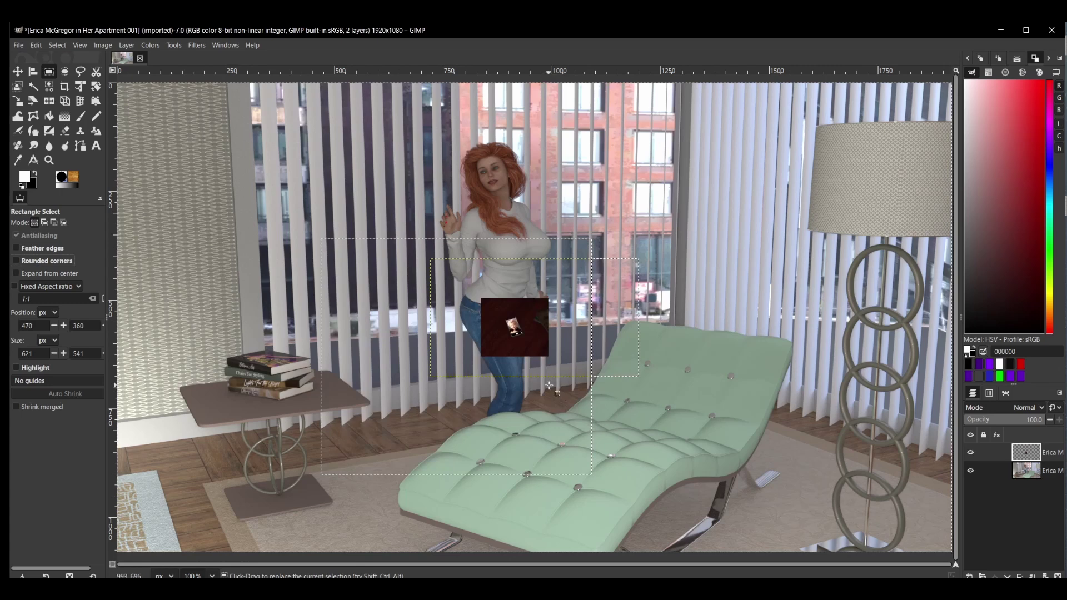
{"action": "key", "text": "ctrl+z"}
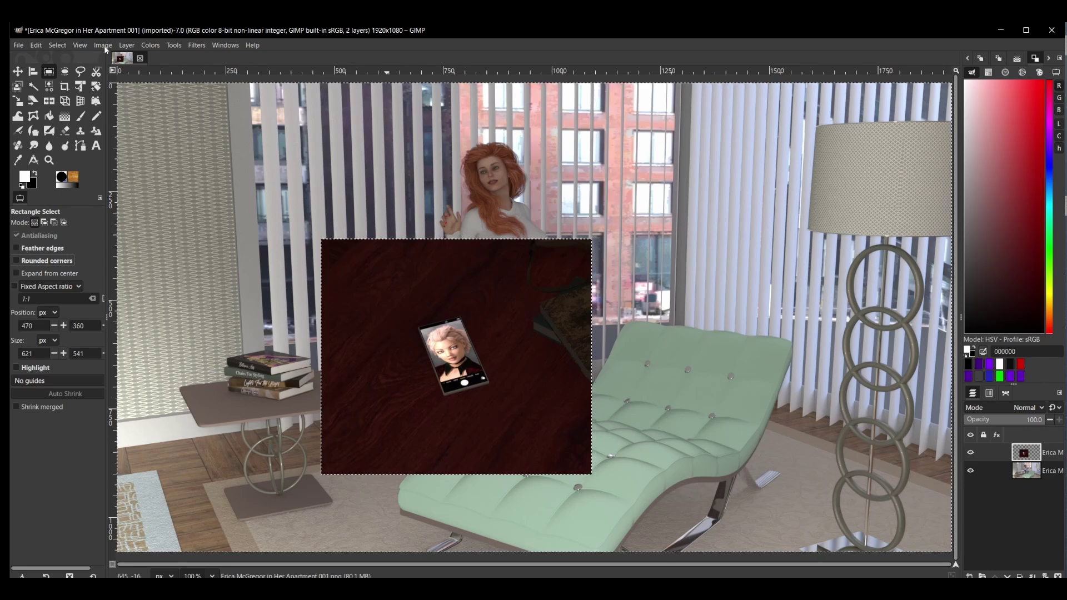
Crop the phone layer's boundary to its remaining rectangular content.
{"action": "left_click", "coordinate": [57, 45]}
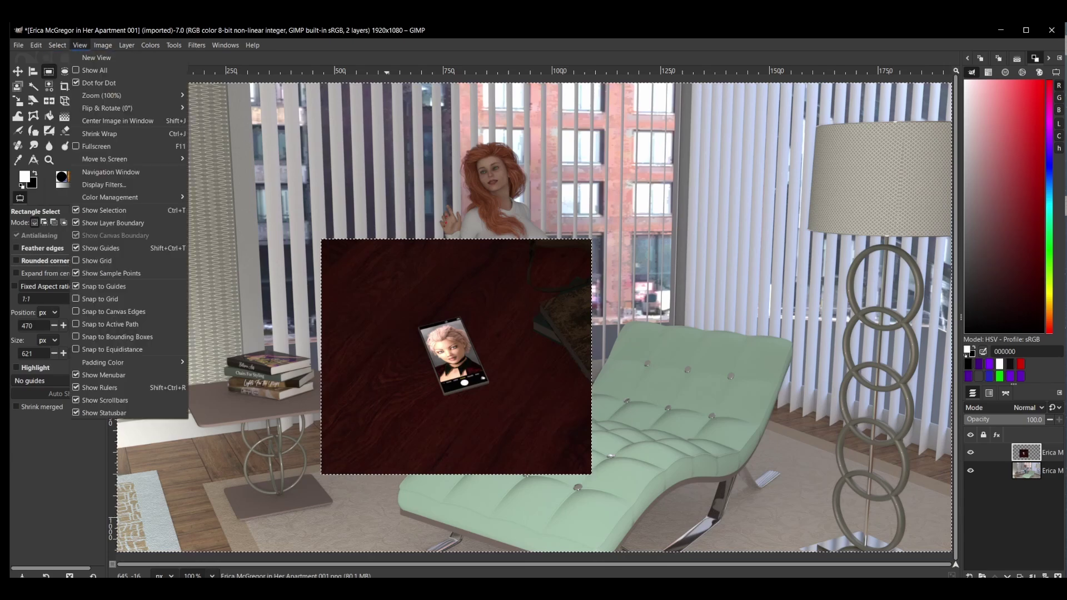
{"action": "mouse_move", "coordinate": [127, 45]}
{"action": "mouse_move", "coordinate": [164, 146]}
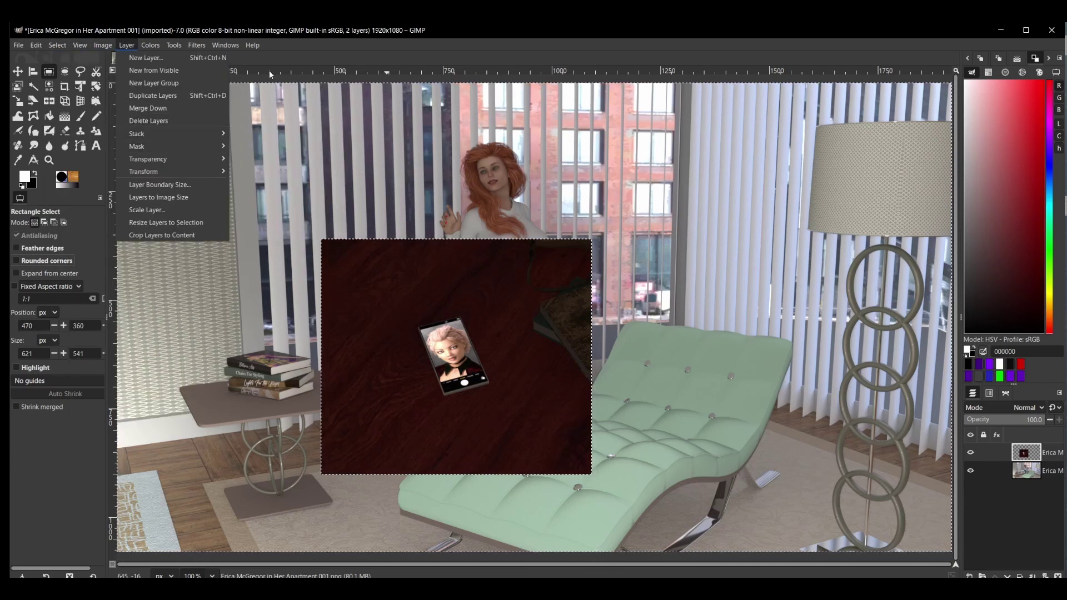
{"action": "left_click", "coordinate": [172, 232]}
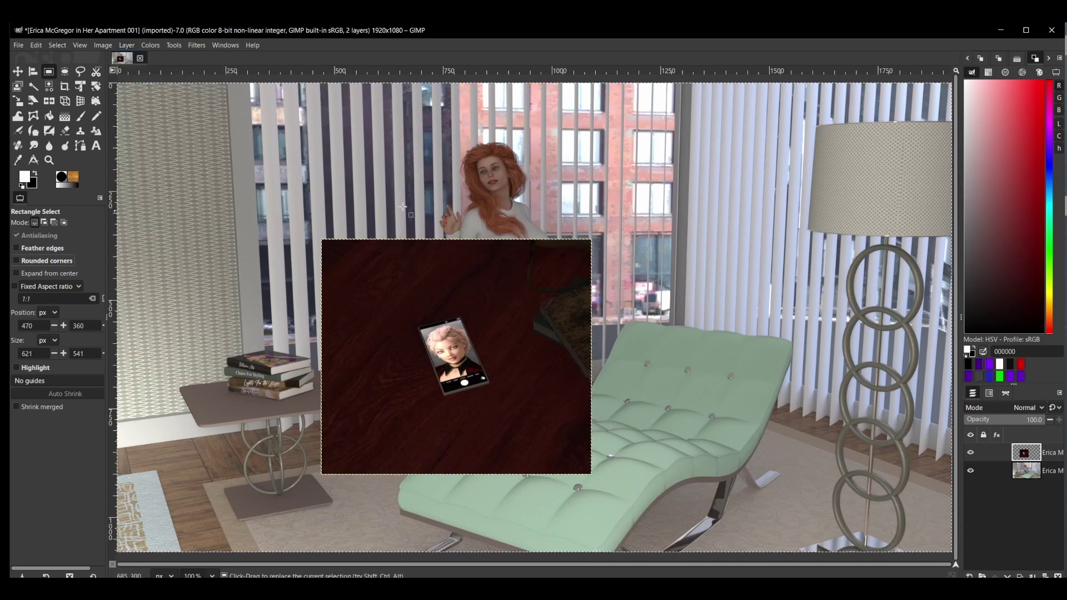
Scale the phone layer proportionally to a width of 480 px and clear the selection.
{"action": "left_click", "coordinate": [55, 46]}
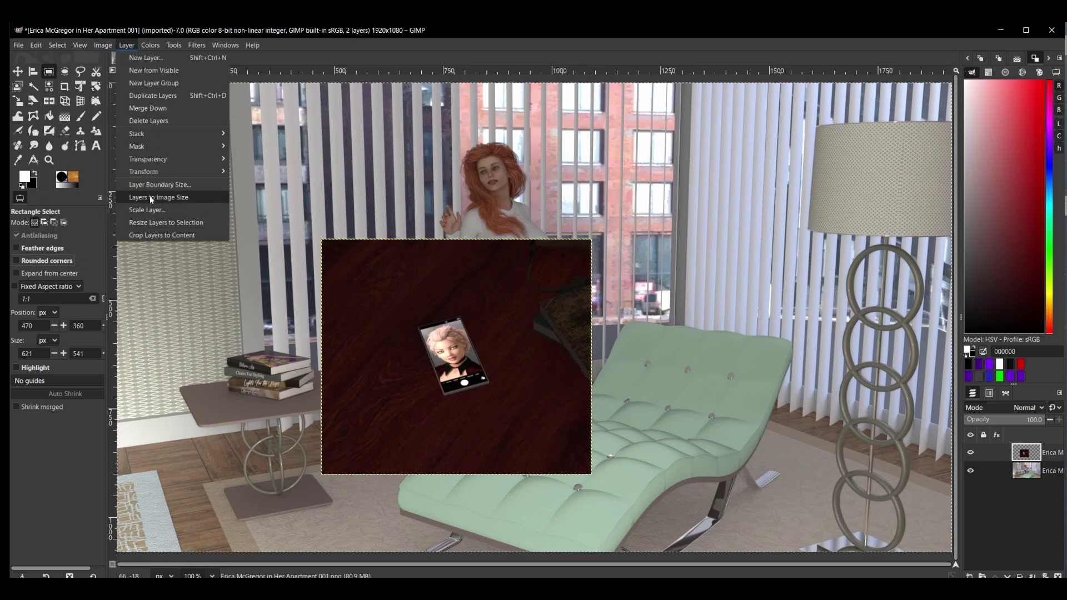
{"action": "left_click", "coordinate": [151, 209]}
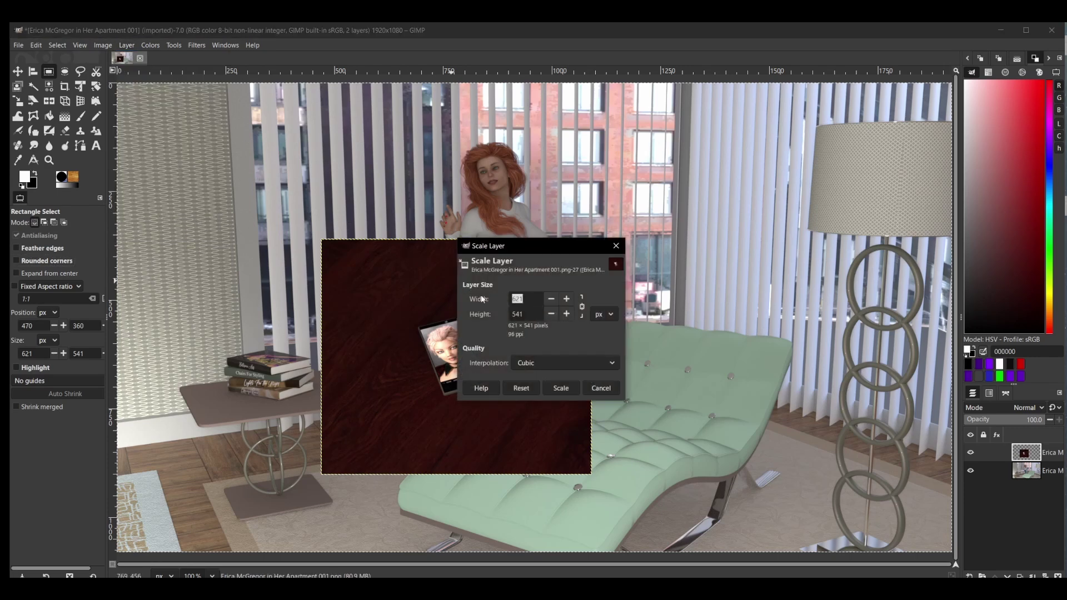
{"action": "type", "text": "480"}
{"action": "left_click", "coordinate": [559, 388]}
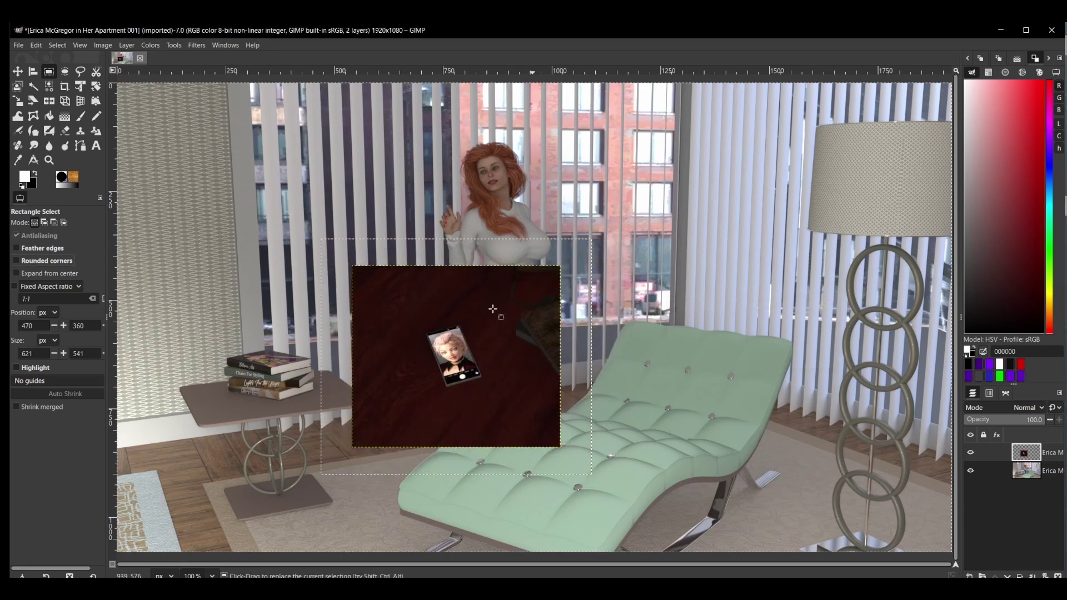
{"action": "left_click", "coordinate": [57, 45]}
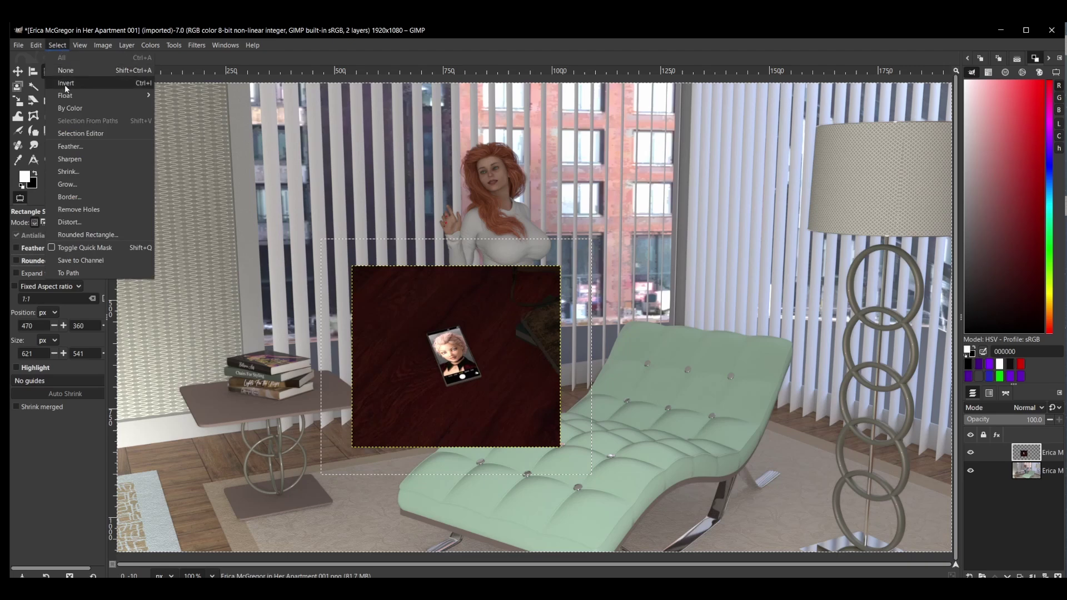
{"action": "left_click", "coordinate": [70, 70]}
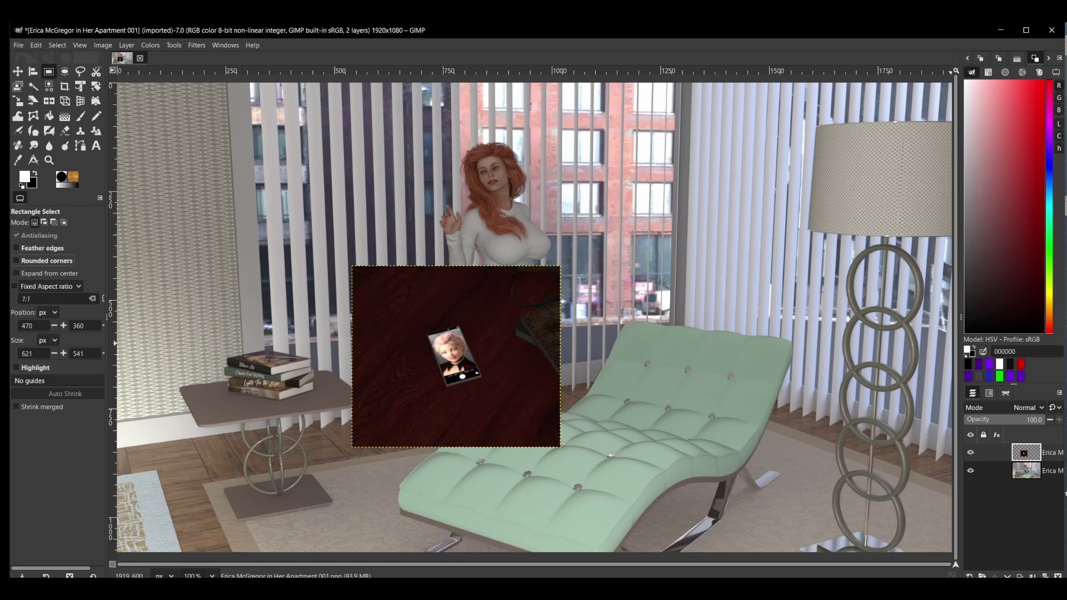
Add a 1920 × 1080 px layer filled with white directly above the apartment render, beneath the phone layer.
{"action": "right_click", "coordinate": [1055, 471]}
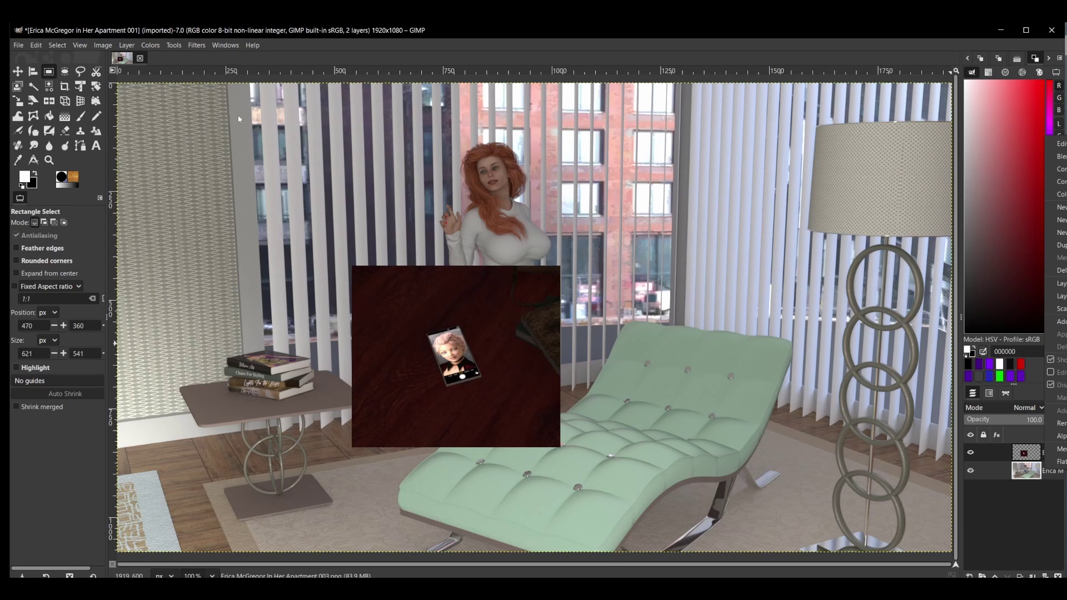
{"action": "left_click", "coordinate": [127, 48]}
{"action": "left_click", "coordinate": [127, 48]}
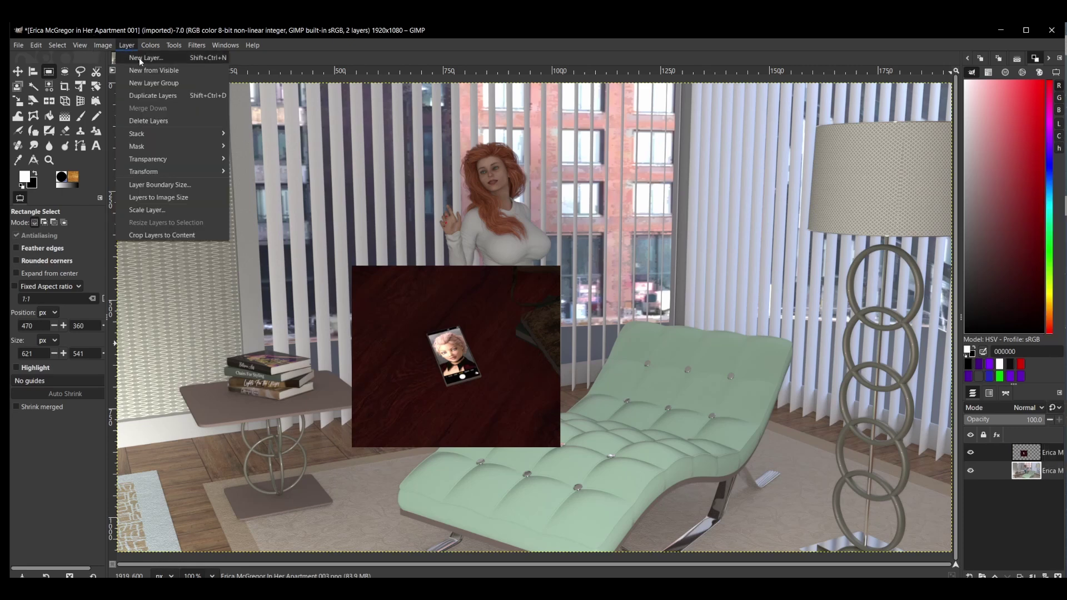
{"action": "left_click", "coordinate": [140, 59]}
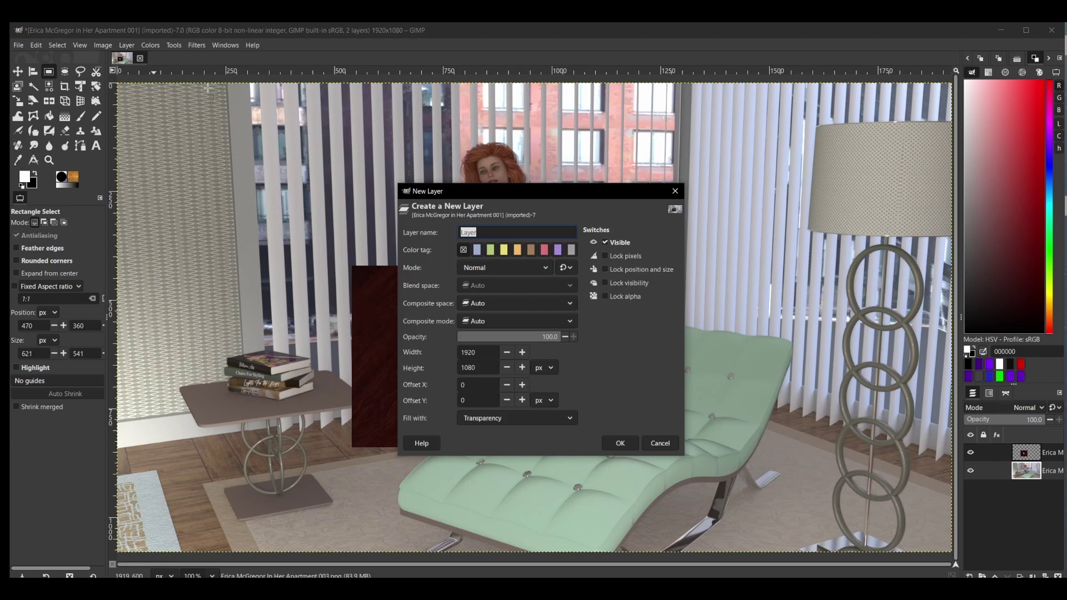
{"action": "left_click", "coordinate": [533, 419]}
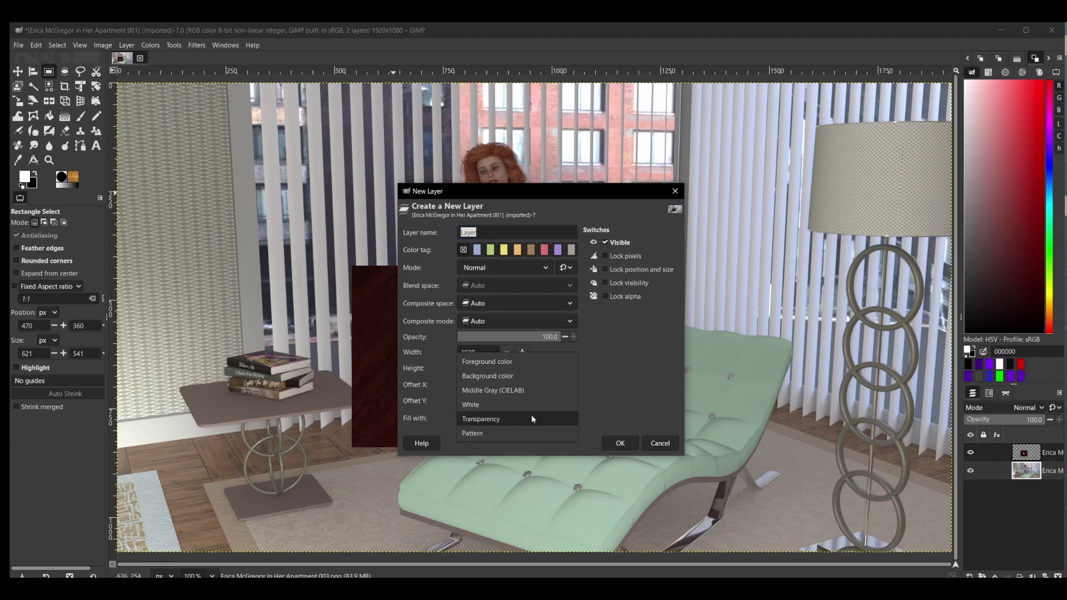
{"action": "left_click", "coordinate": [527, 405]}
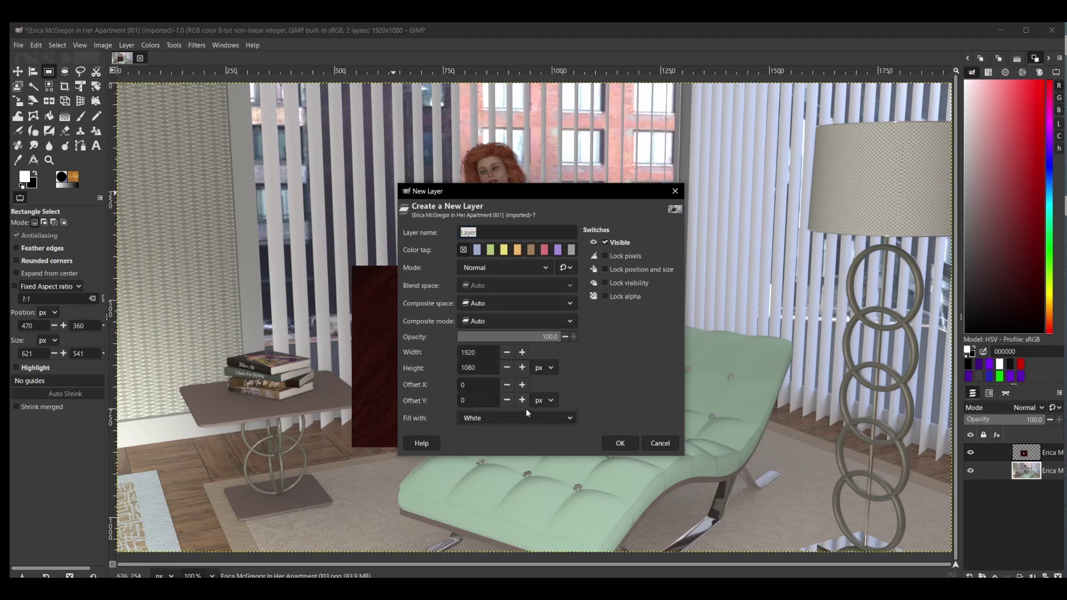
{"action": "left_click", "coordinate": [626, 442]}
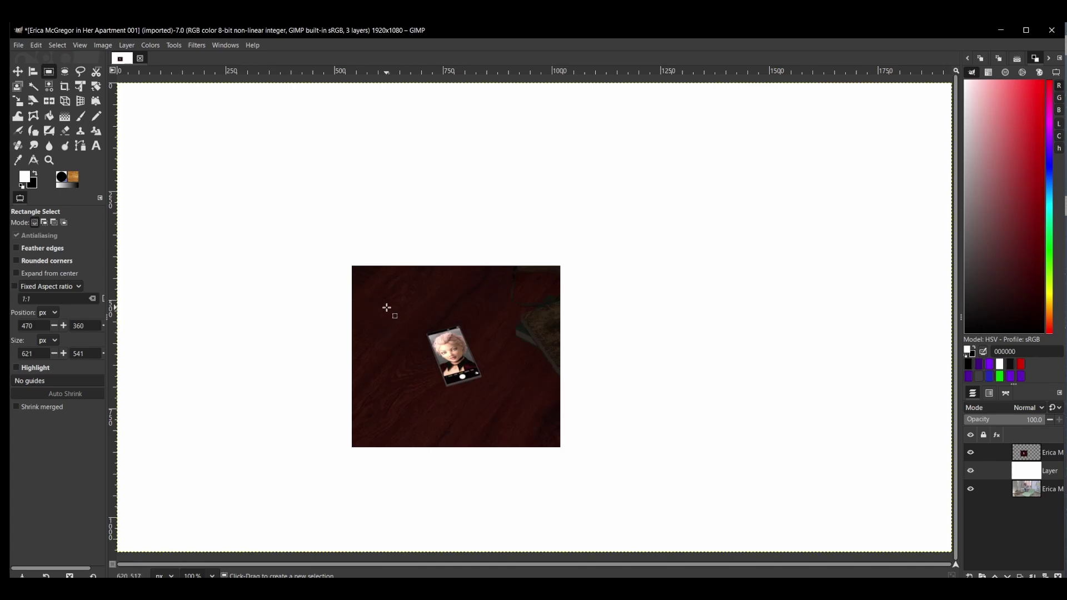
Merge the phone layer down onto the white layer.
{"action": "right_click", "coordinate": [1050, 454]}
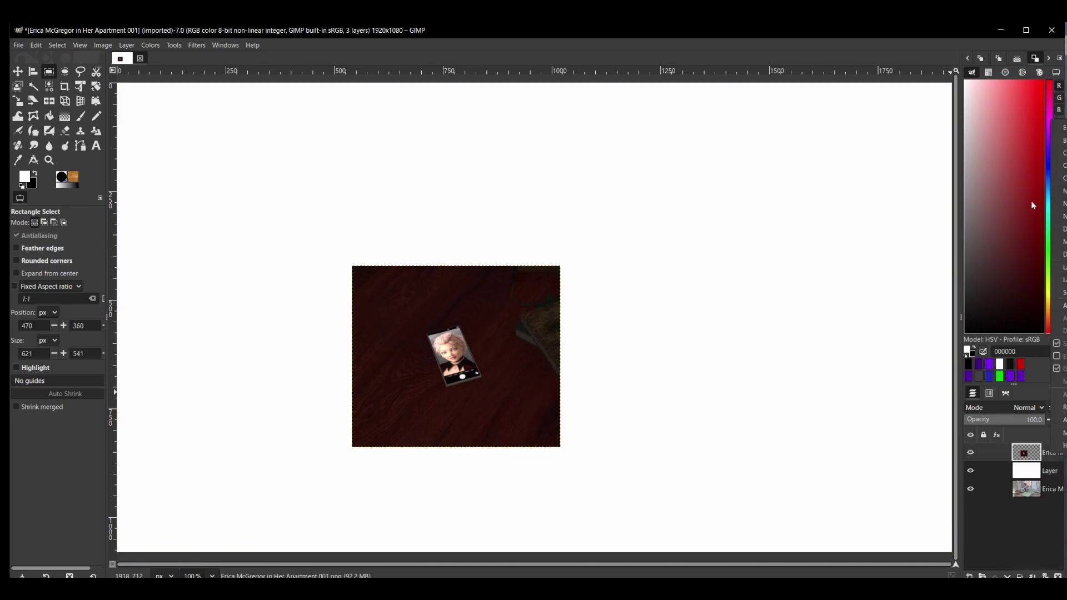
{"action": "left_click", "coordinate": [131, 50]}
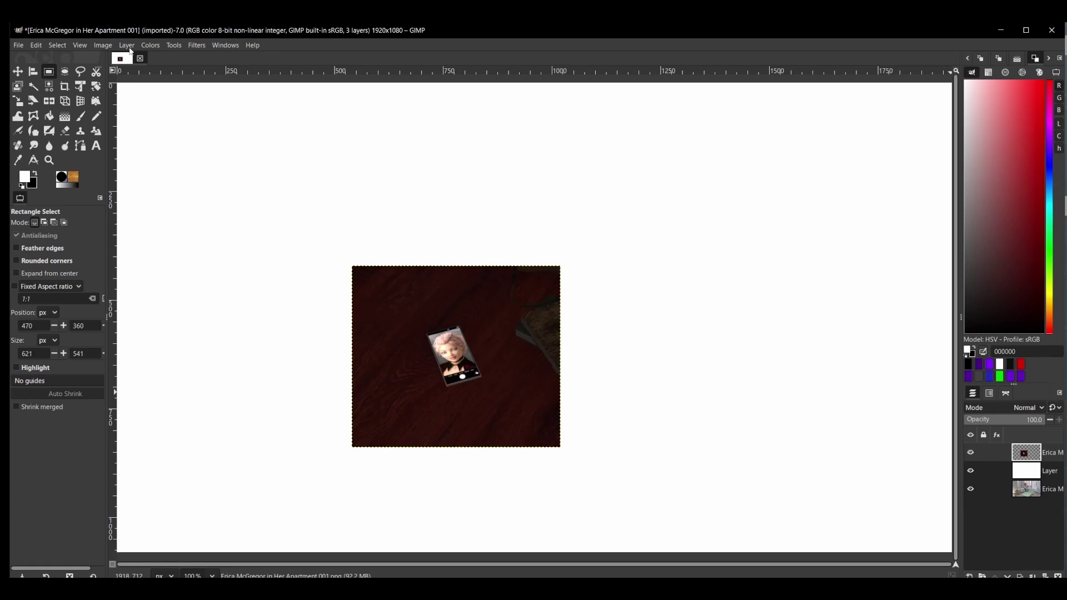
{"action": "left_click", "coordinate": [127, 46]}
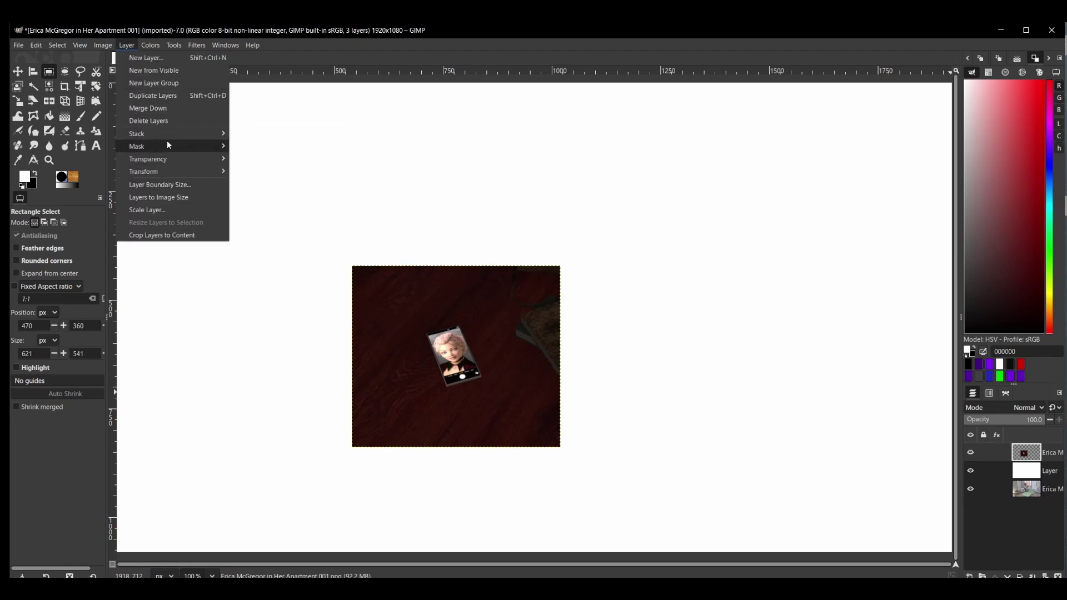
{"action": "left_click", "coordinate": [172, 108]}
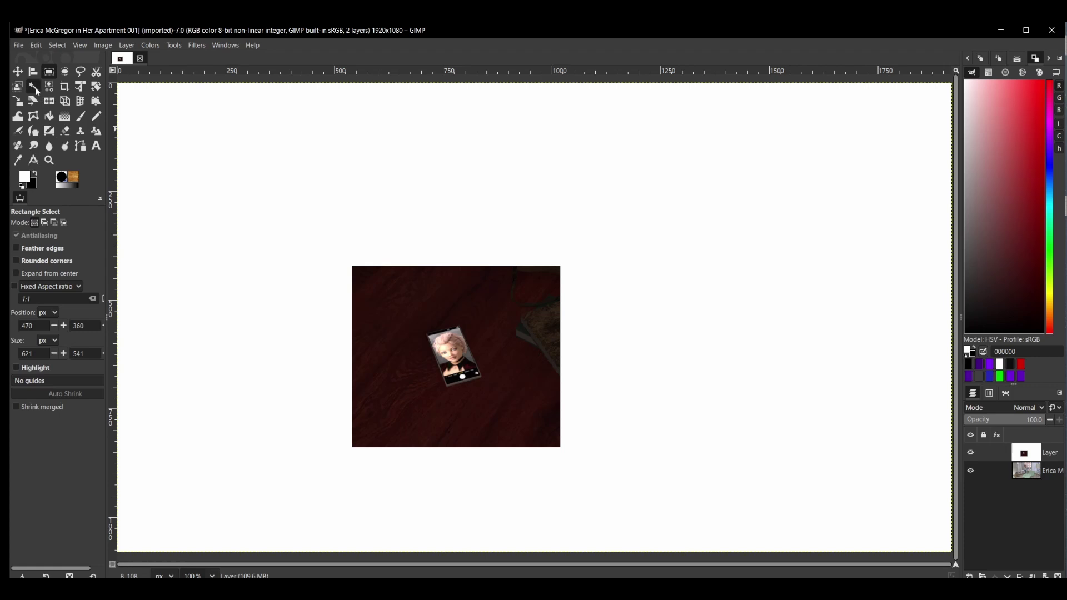
Fuzzy-select the white area around the phone picture, invert the selection, and grow it by 10 px.
{"action": "left_click", "coordinate": [37, 89]}
{"action": "left_click", "coordinate": [298, 196]}
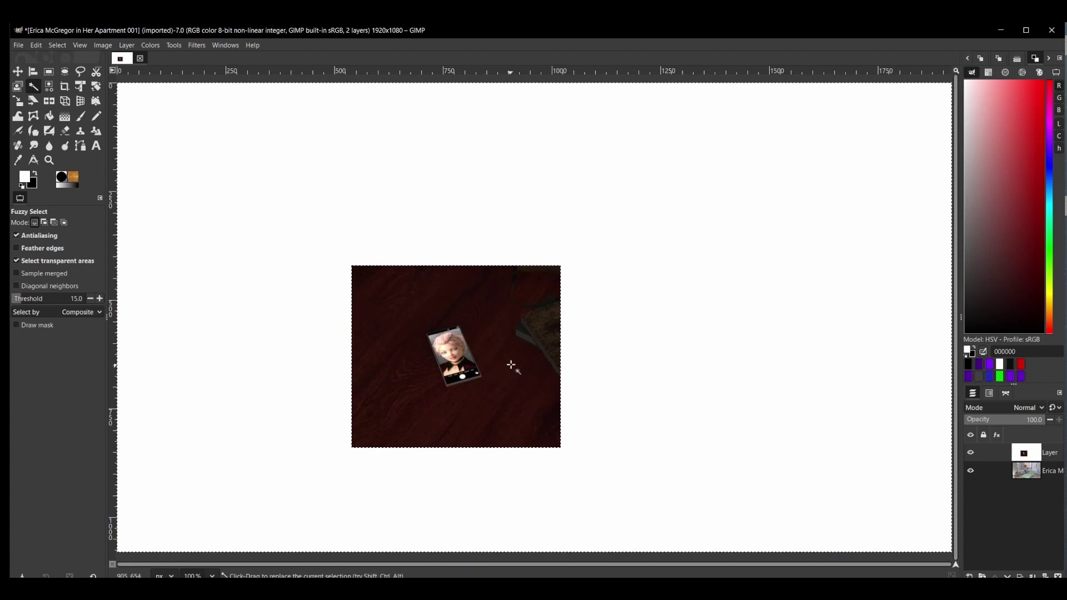
{"action": "left_click", "coordinate": [62, 45]}
{"action": "left_click", "coordinate": [65, 83]}
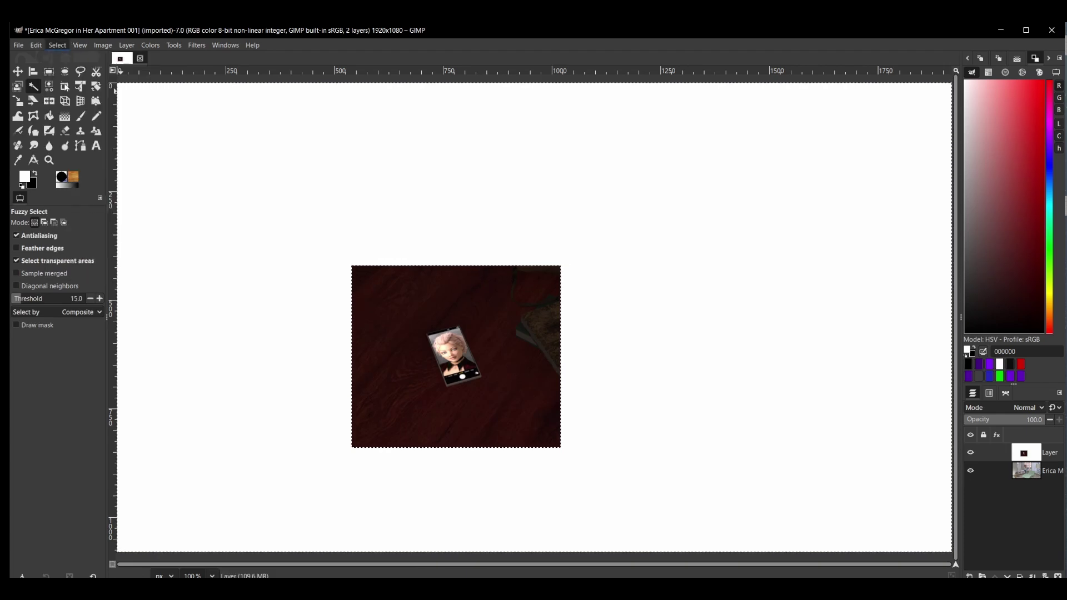
{"action": "left_click", "coordinate": [57, 45]}
{"action": "left_click", "coordinate": [89, 185]}
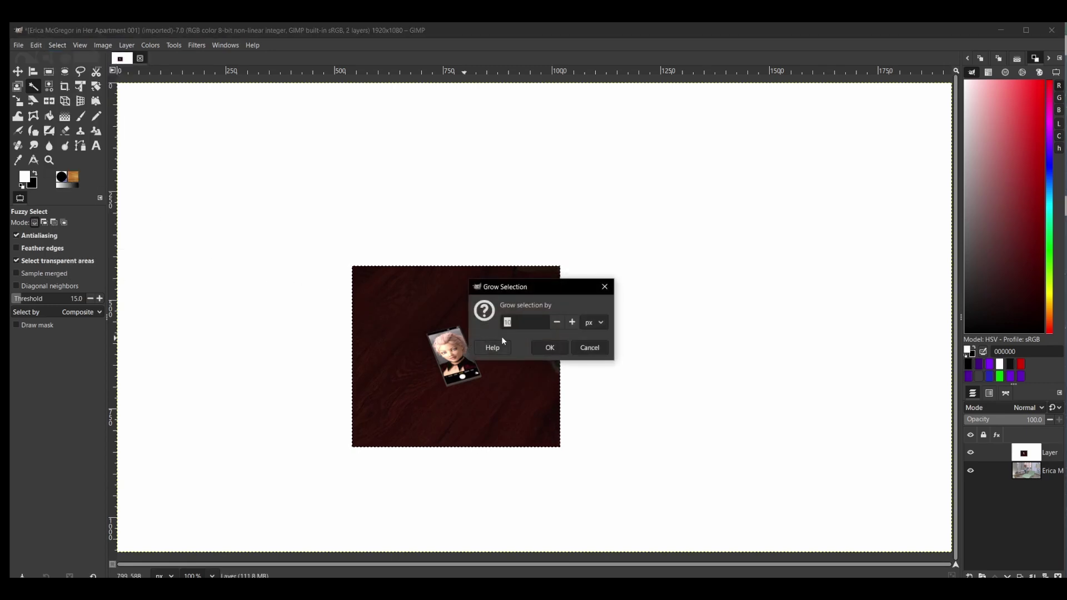
{"action": "left_click", "coordinate": [550, 348]}
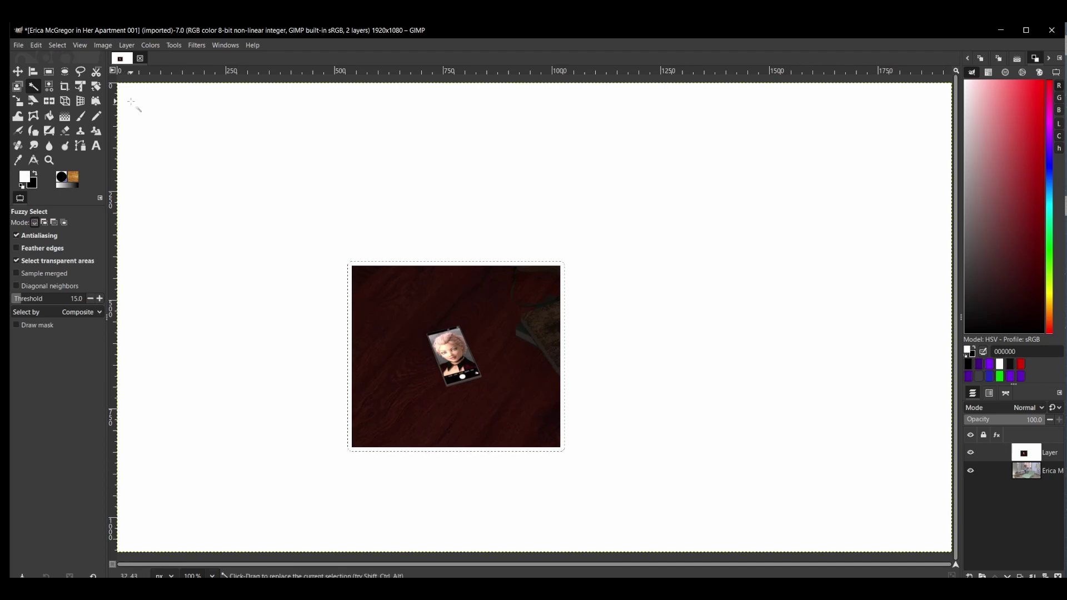
Invert the grown selection, delete the white outside it to leave a narrow border around the phone picture, and clear the selection.
{"action": "left_click", "coordinate": [58, 45]}
{"action": "left_click", "coordinate": [64, 82]}
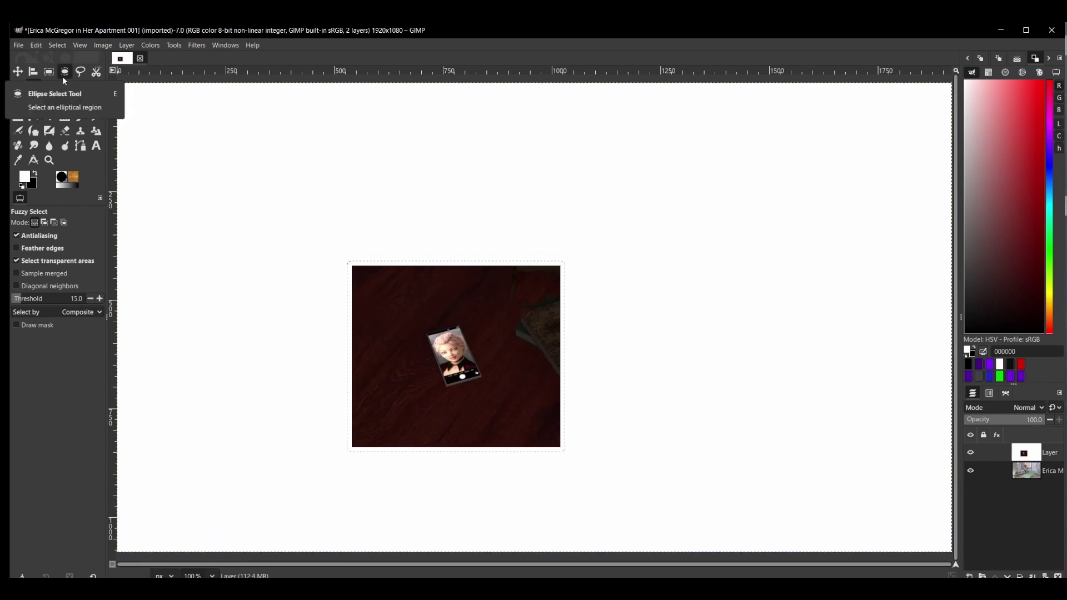
{"action": "key", "text": "Delete"}
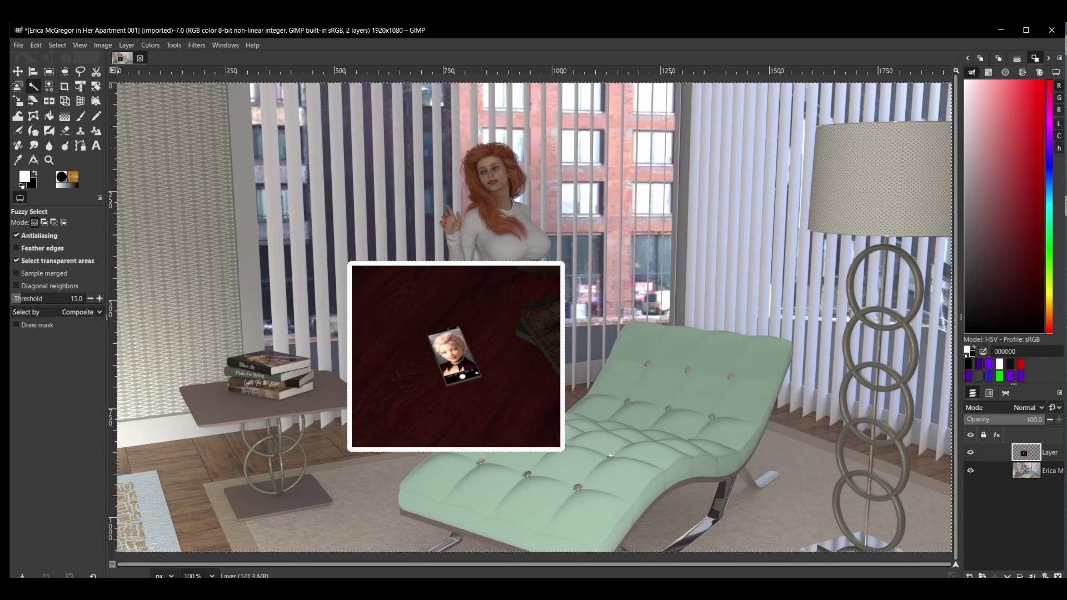
{"action": "left_click", "coordinate": [18, 72]}
{"action": "left_click", "coordinate": [57, 45]}
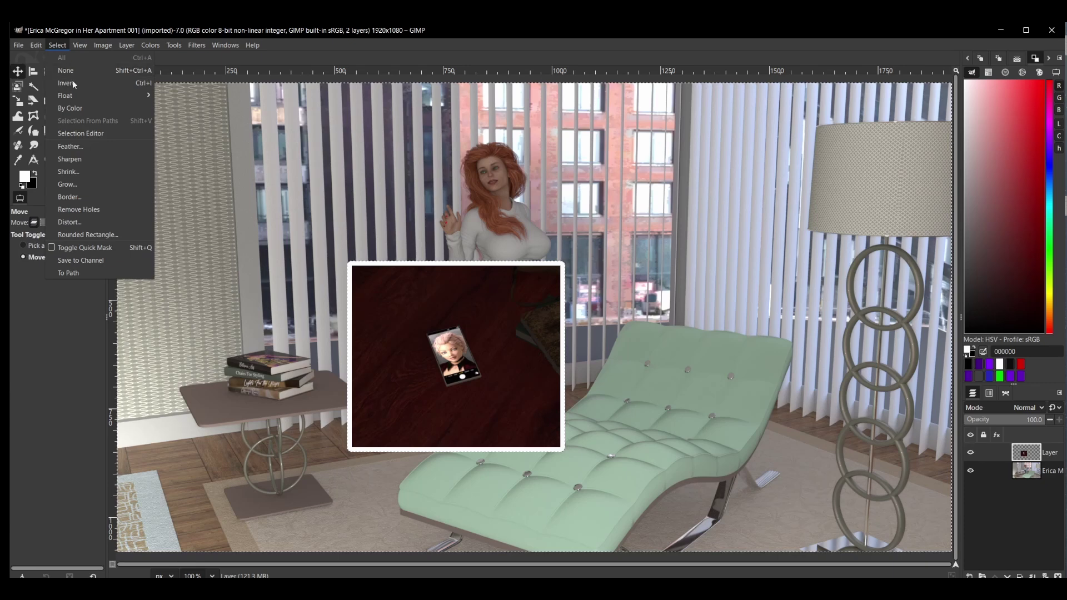
{"action": "left_click", "coordinate": [66, 71]}
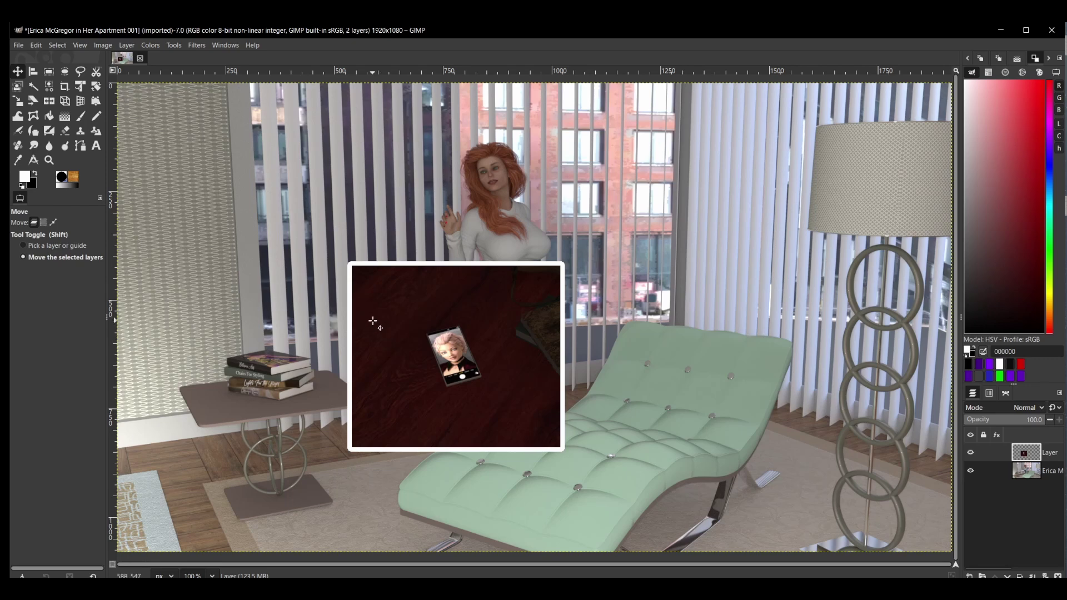
Move the bordered phone inset to the lower-right corner of the apartment image and nudge it slightly closer to the corner's edges.
{"action": "left_click_drag", "start_coordinate": [406, 337], "coordinate": [756, 427]}
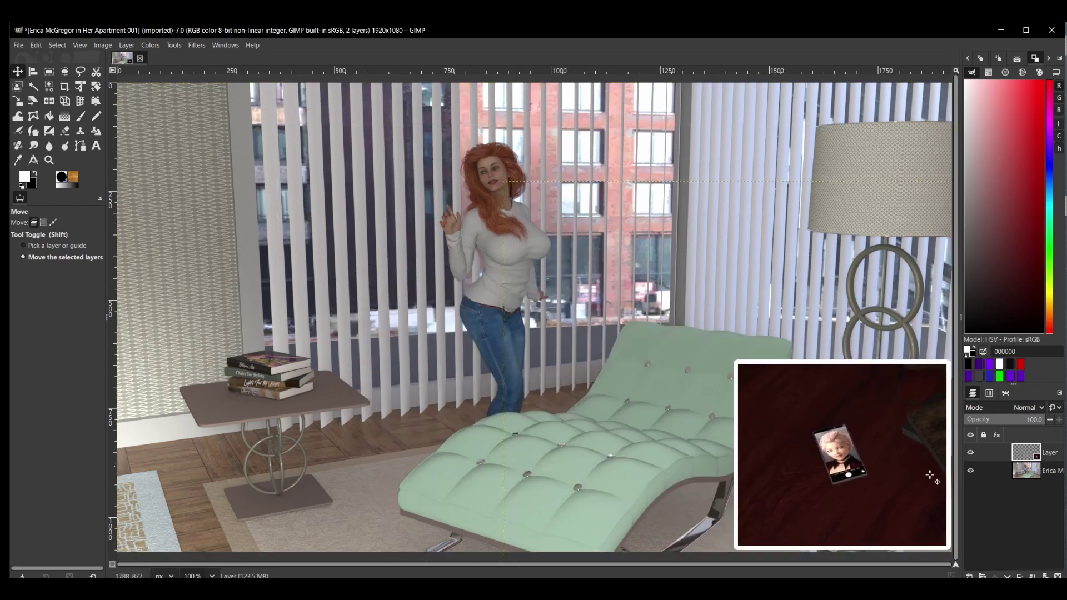
{"action": "scroll", "coordinate": [950, 550], "scroll_direction": "up", "scroll_amount": 4, "text": "ctrl"}
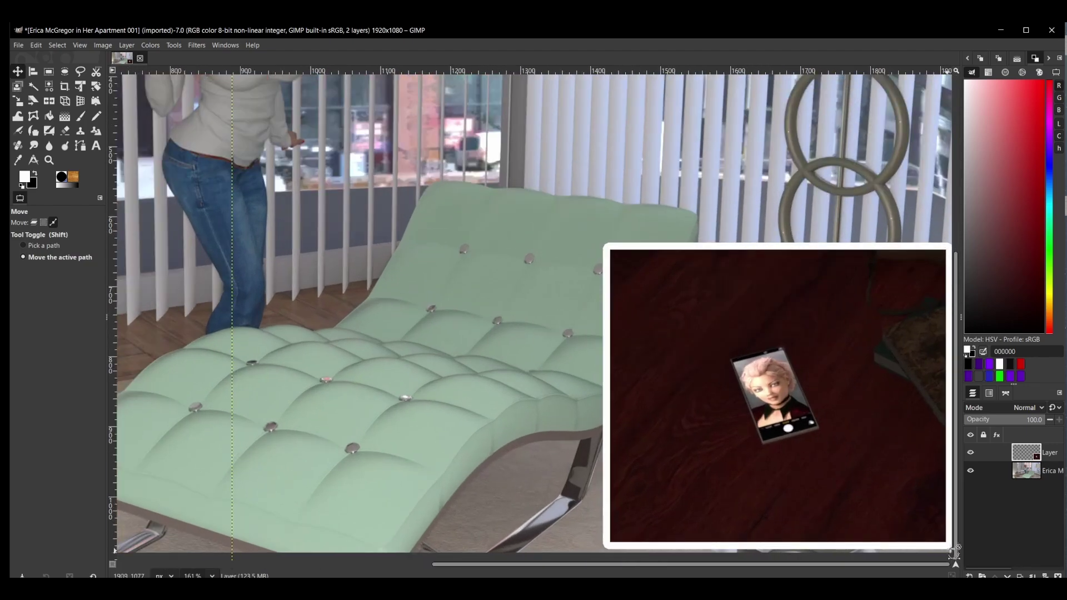
{"action": "scroll", "coordinate": [951, 550], "scroll_direction": "up", "scroll_amount": 2, "text": "ctrl"}
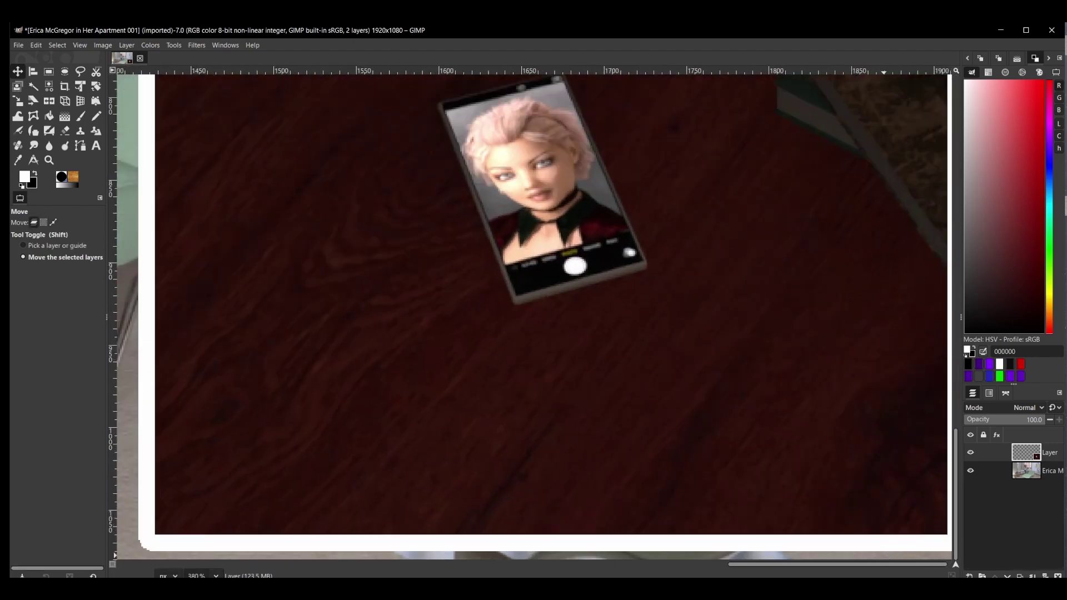
{"action": "scroll", "coordinate": [610, 505], "scroll_direction": "down", "scroll_amount": 1, "text": "ctrl"}
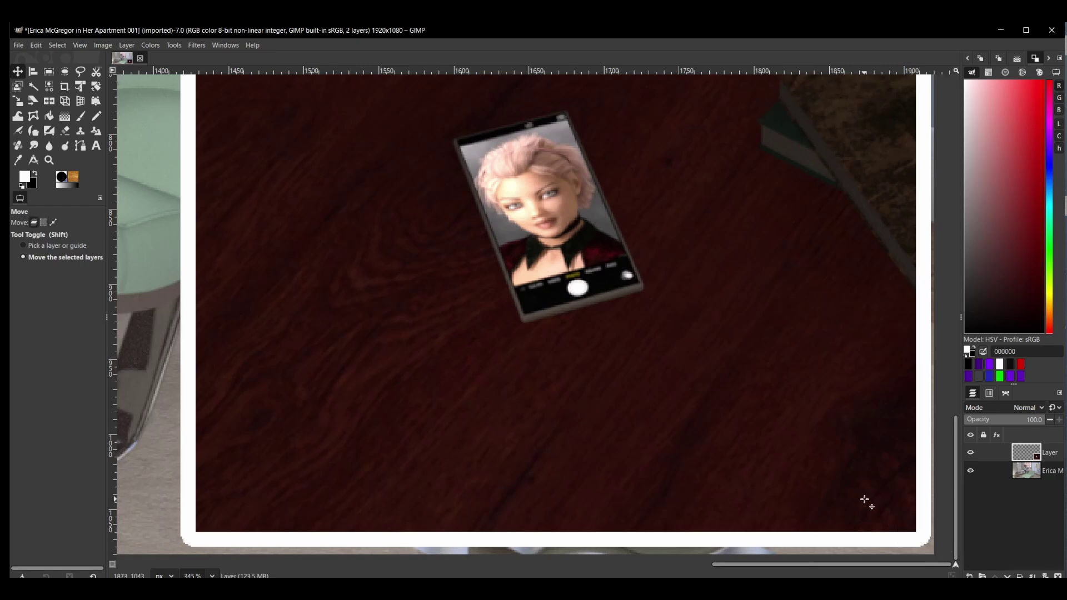
{"action": "key", "text": "Right"}
{"action": "key", "text": "Right"}
{"action": "key", "text": "Down"}
{"action": "key", "text": "Down"}
{"action": "key", "text": "Down"}
{"action": "key", "text": "Down"}
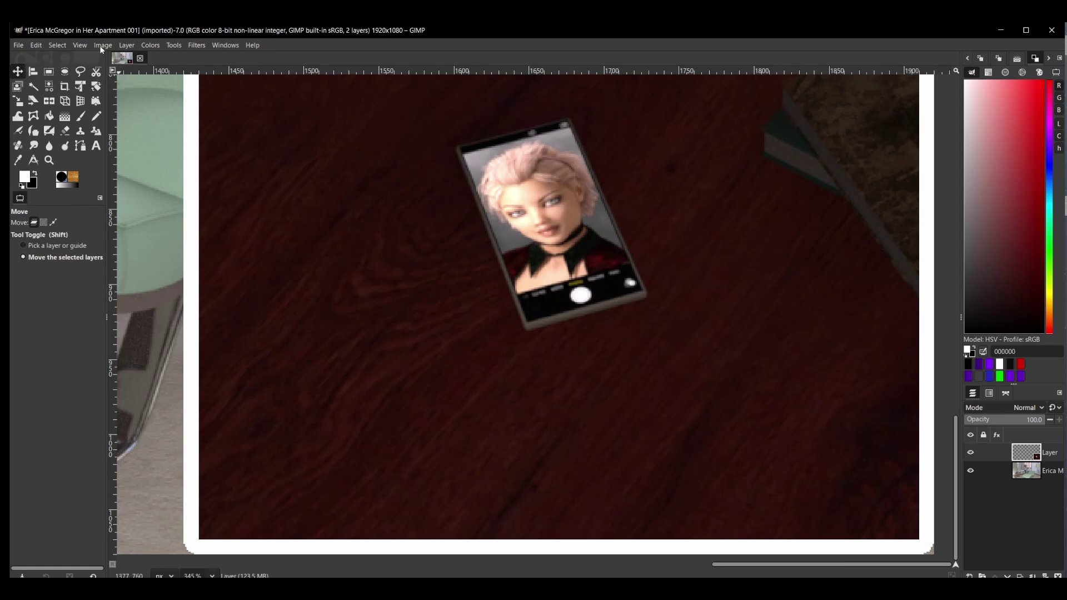
Crop the bordered inset layer's boundary to its content.
{"action": "left_click", "coordinate": [59, 45]}
{"action": "mouse_move", "coordinate": [87, 45]}
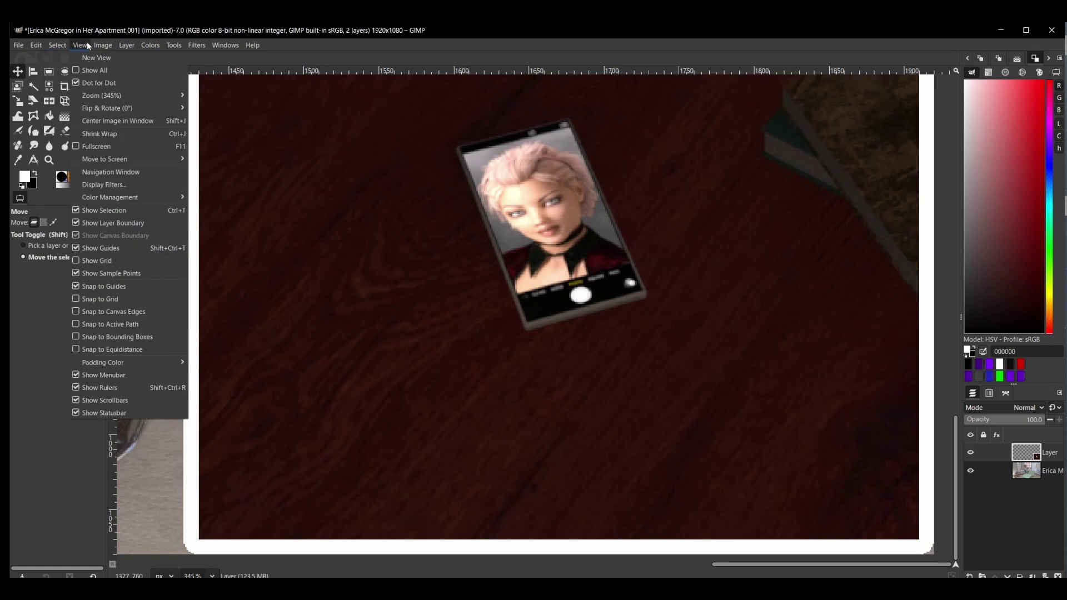
{"action": "mouse_move", "coordinate": [126, 46]}
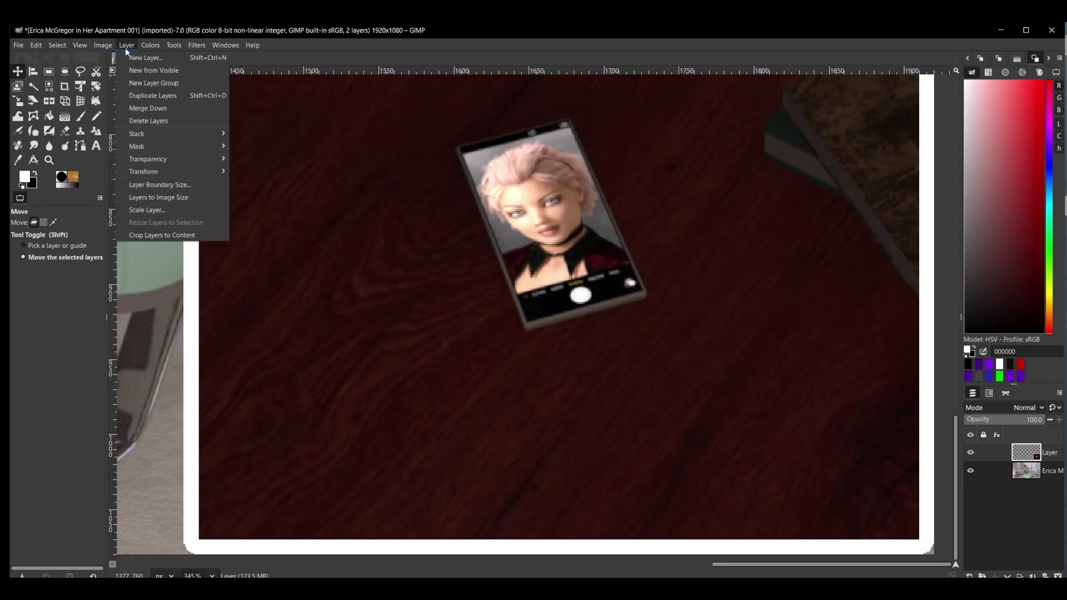
{"action": "left_click", "coordinate": [160, 237]}
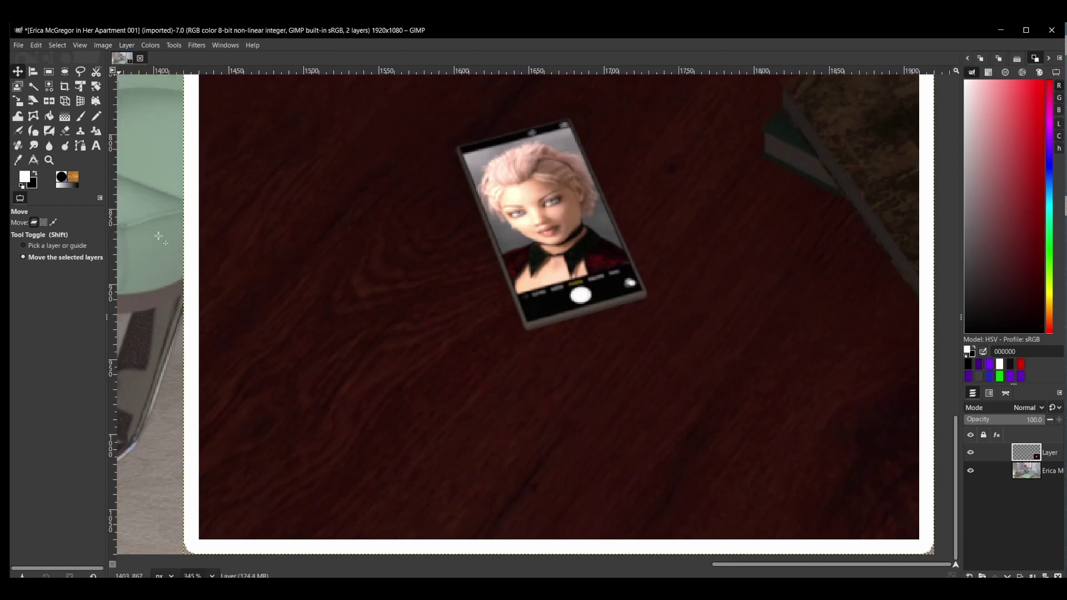